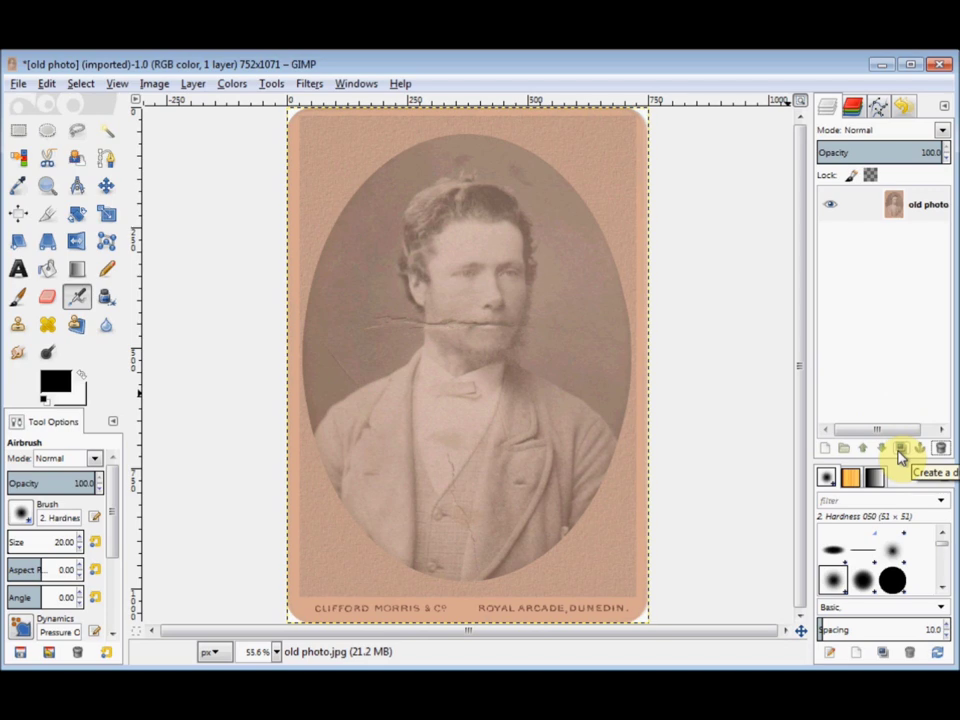
Duplicate the old photo layer and set up the Heal tool with a brush size of 40 for the torn face area
click(899, 448)
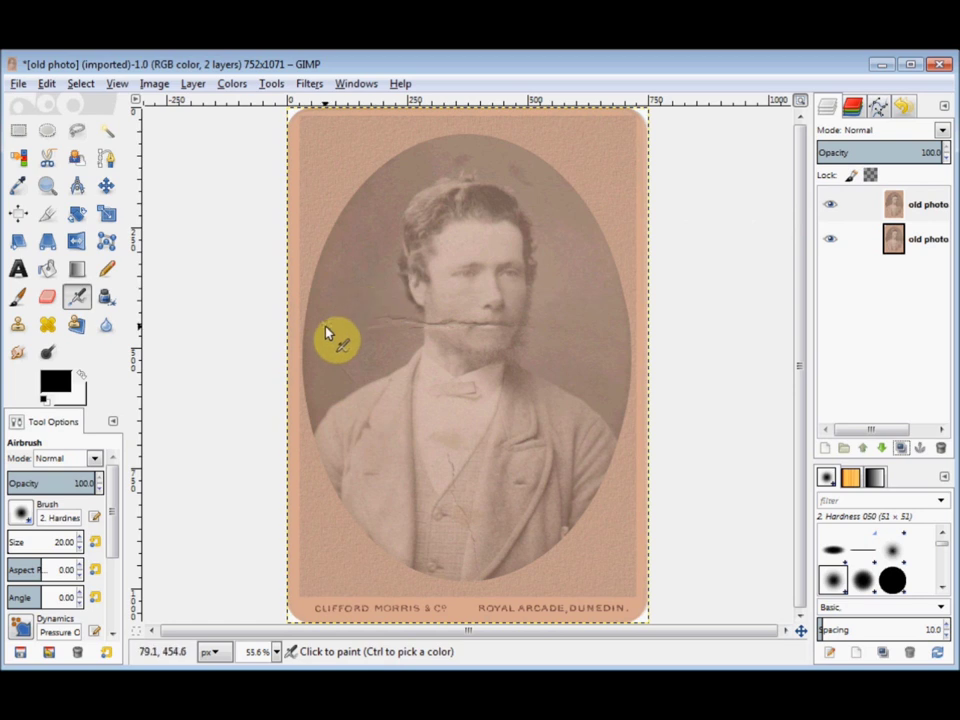
click(46, 186)
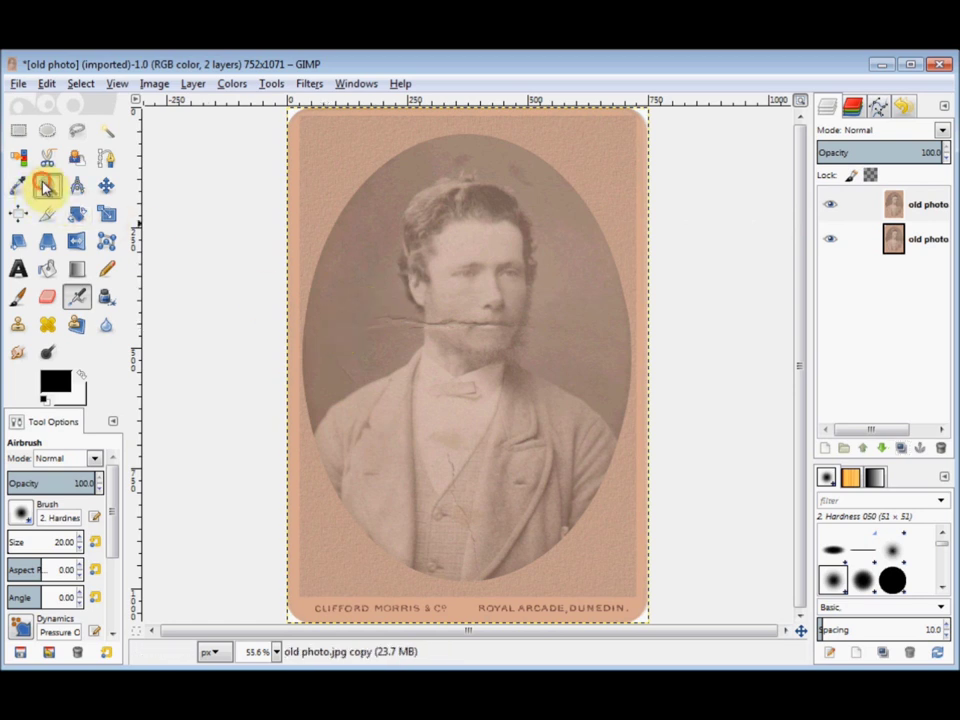
drag(300, 236, 651, 442)
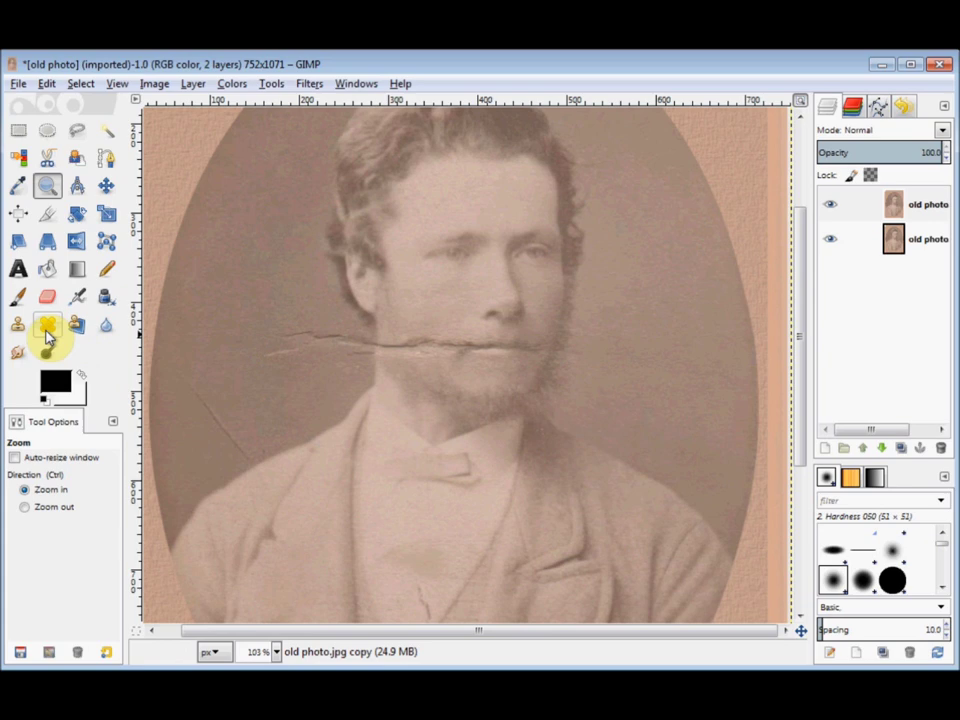
click(47, 334)
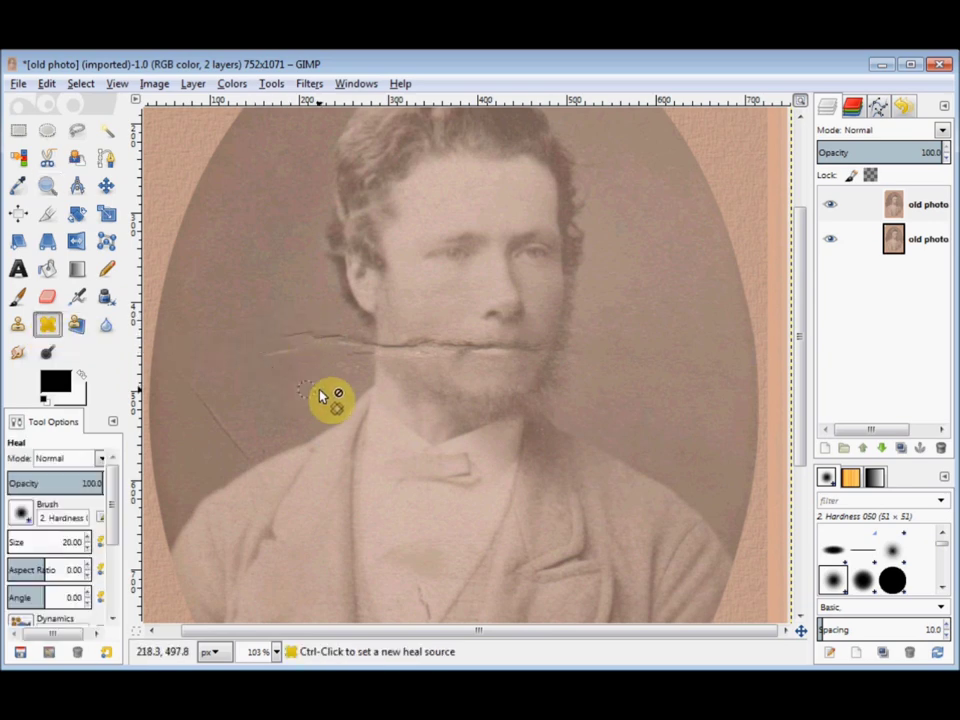
click(90, 541)
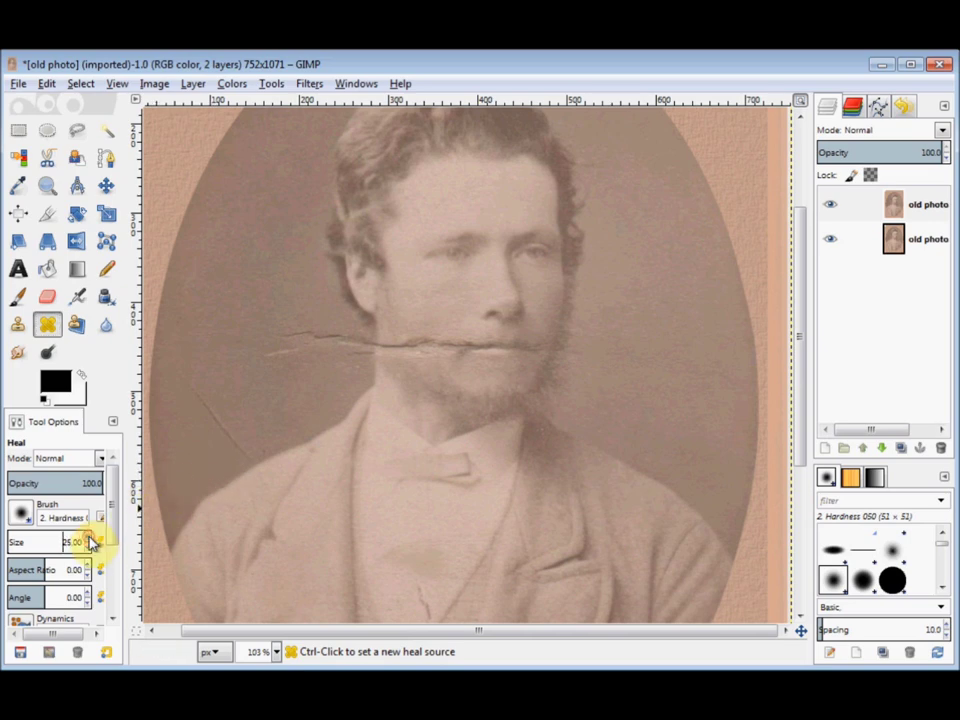
click(90, 541)
click(90, 541)
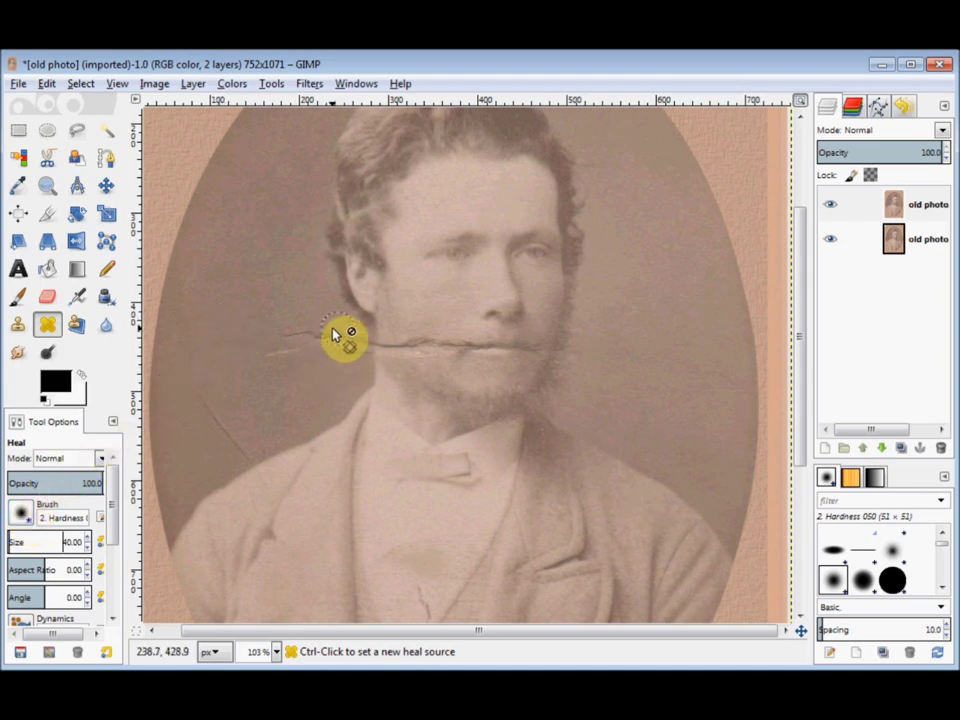
Heal the tear in the dark background beside the jaw and the diagonal scratch above the shoulder, sampling clean background
key(ctrl)
ctrl+click(221, 289)
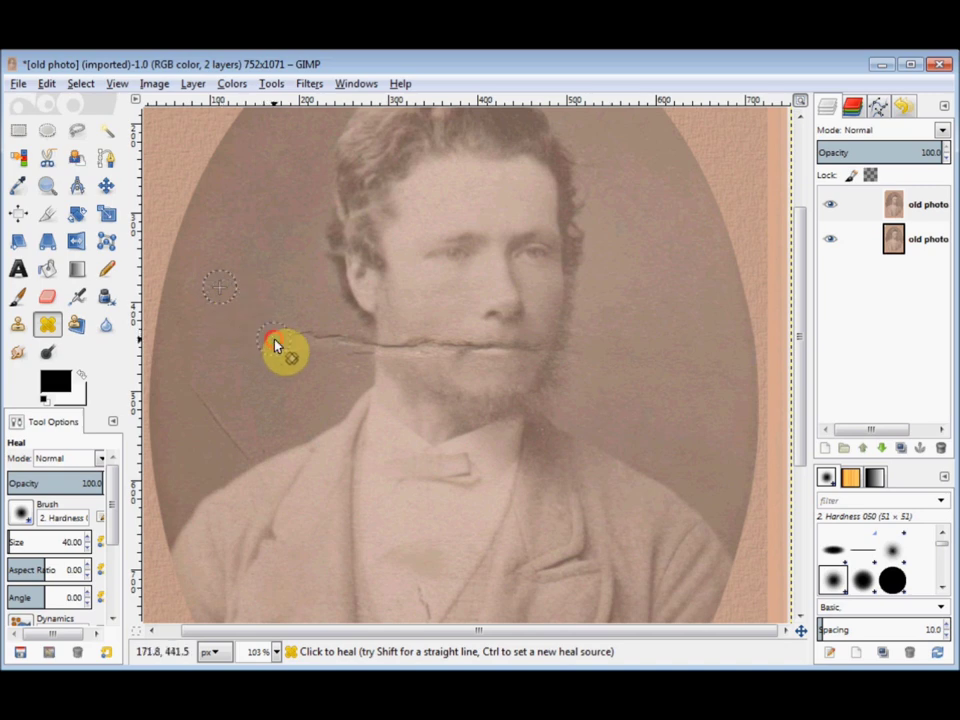
drag(285, 344, 330, 343)
ctrl+click(220, 291)
click(352, 348)
mouse_move(355, 348)
mouse_down()
mouse_move(369, 347)
mouse_move(356, 358)
mouse_up()
click(305, 350)
click(289, 350)
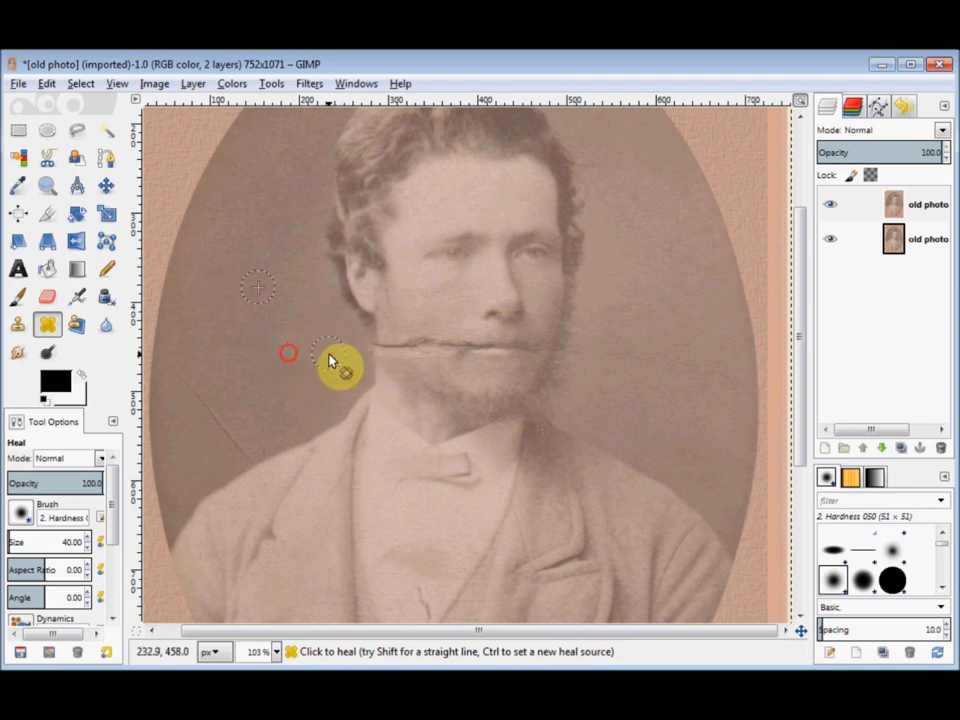
click(328, 353)
click(222, 430)
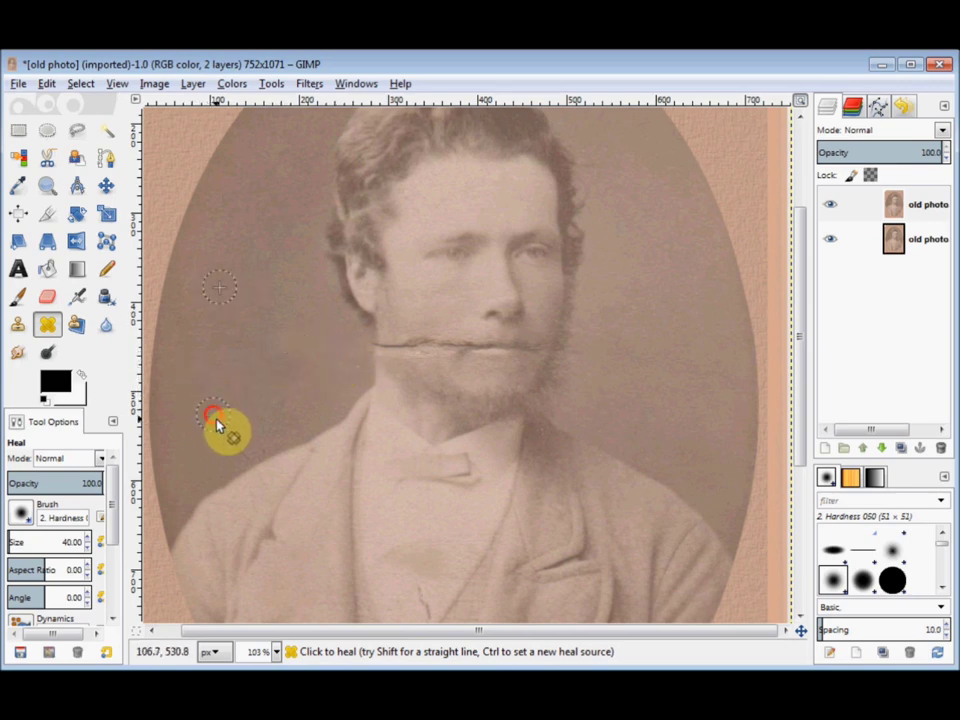
click(247, 458)
Heal the tear from the jaw edge across the cheek to the mouth, sampling the jaw outline and clean cheek skin
key(ctrl)
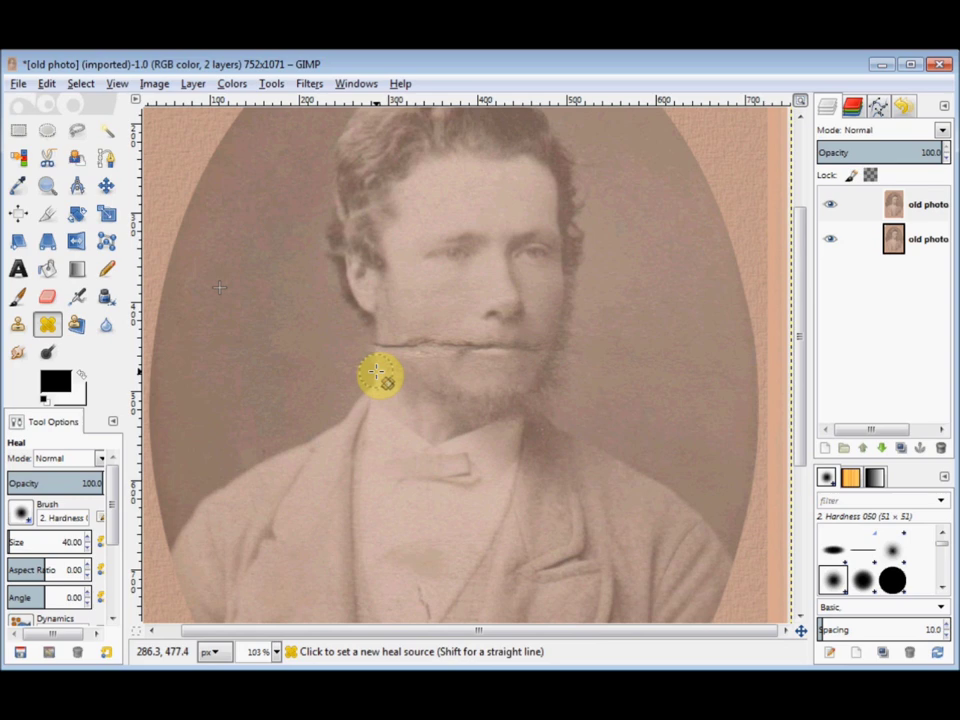
ctrl+click(377, 373)
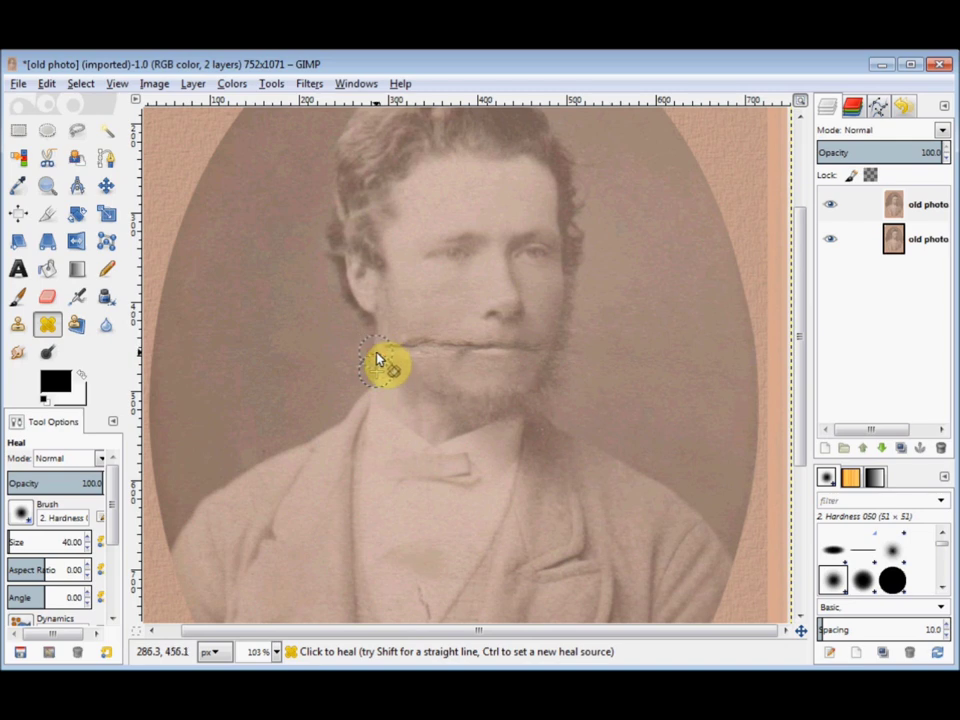
ctrl+click(376, 370)
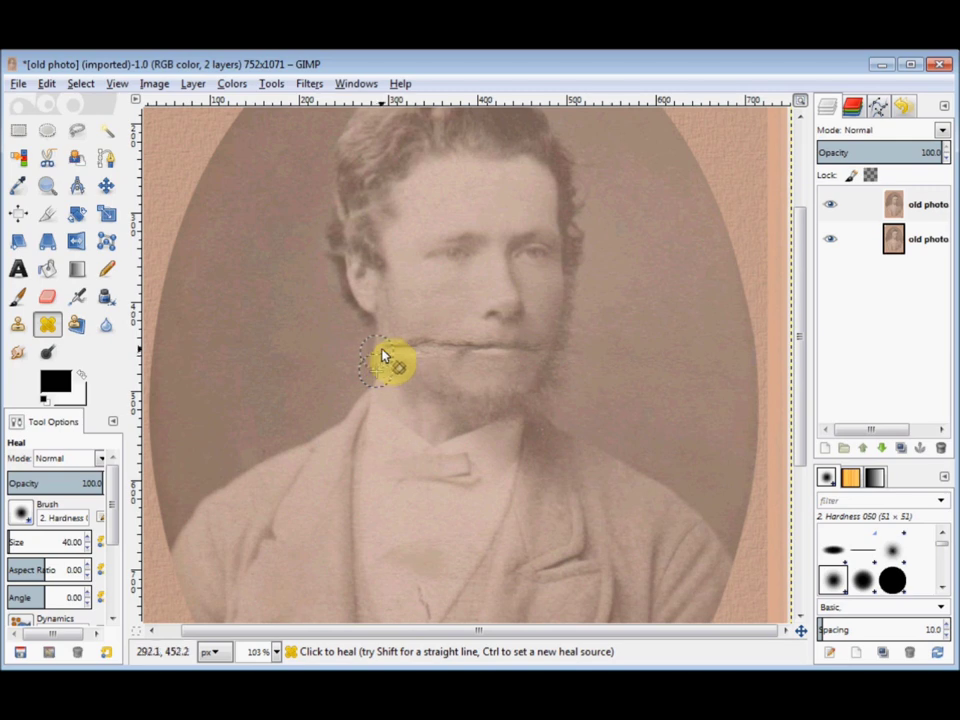
ctrl+click(426, 309)
mouse_move(396, 352)
mouse_down()
mouse_move(426, 350)
mouse_move(433, 363)
mouse_move(446, 352)
mouse_move(460, 360)
mouse_move(460, 346)
mouse_move(472, 356)
mouse_up()
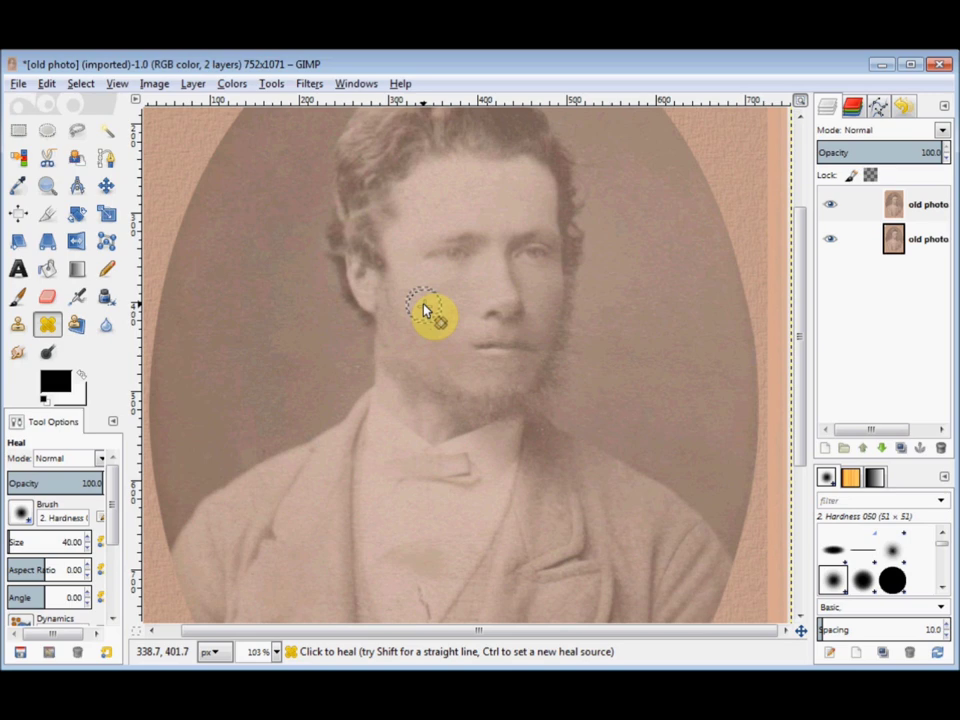
Compare the repaired photo with the original by hiding and showing the upper layer at full image view
click(277, 650)
click(261, 560)
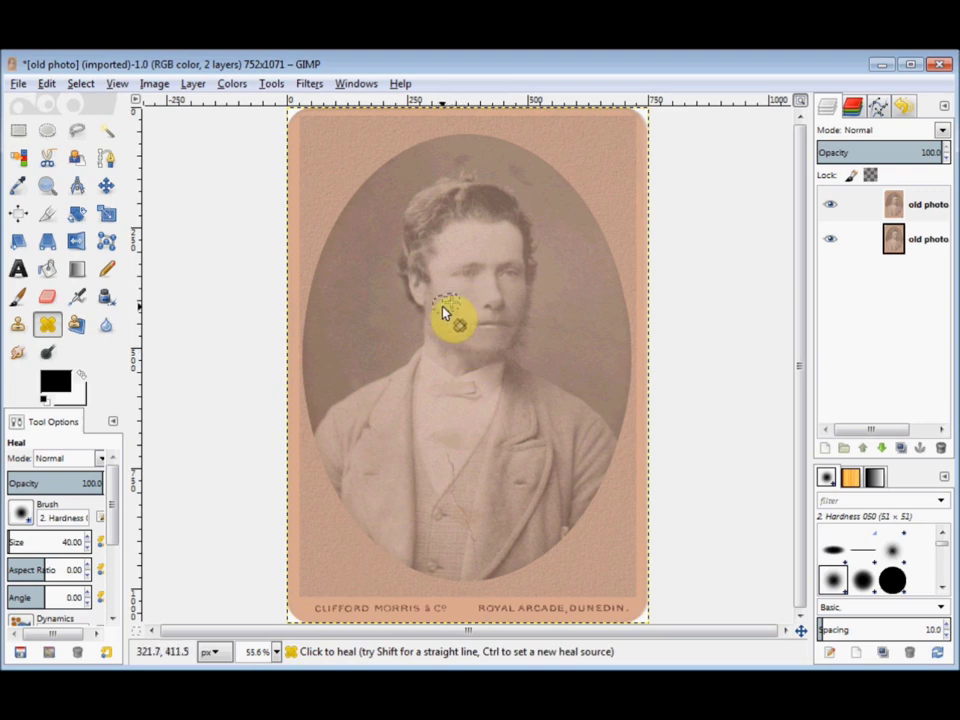
click(450, 312)
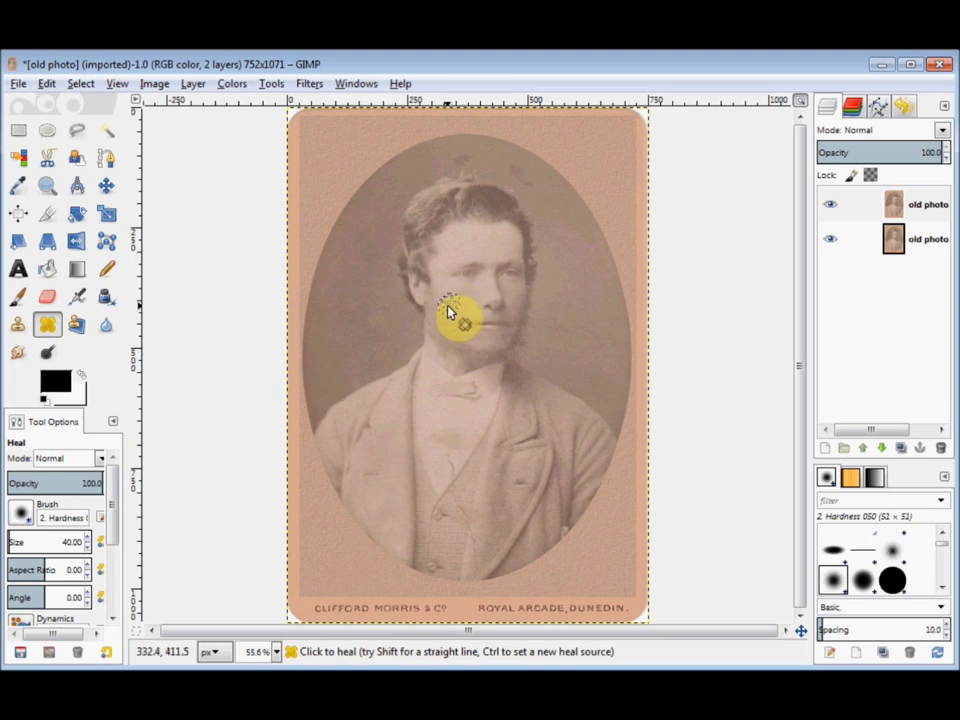
click(19, 303)
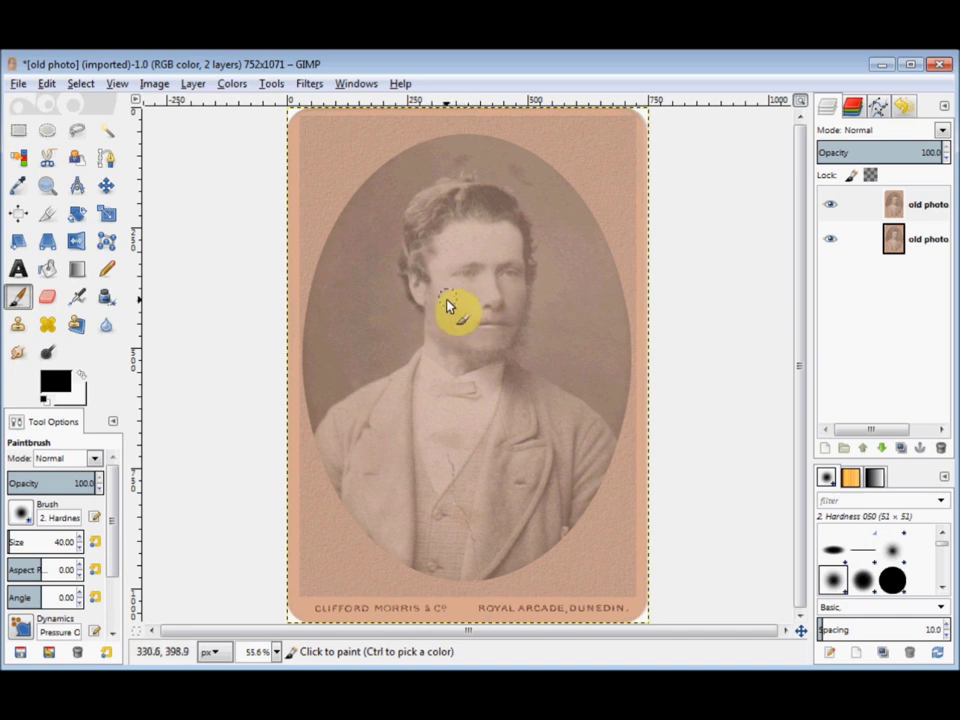
click(830, 205)
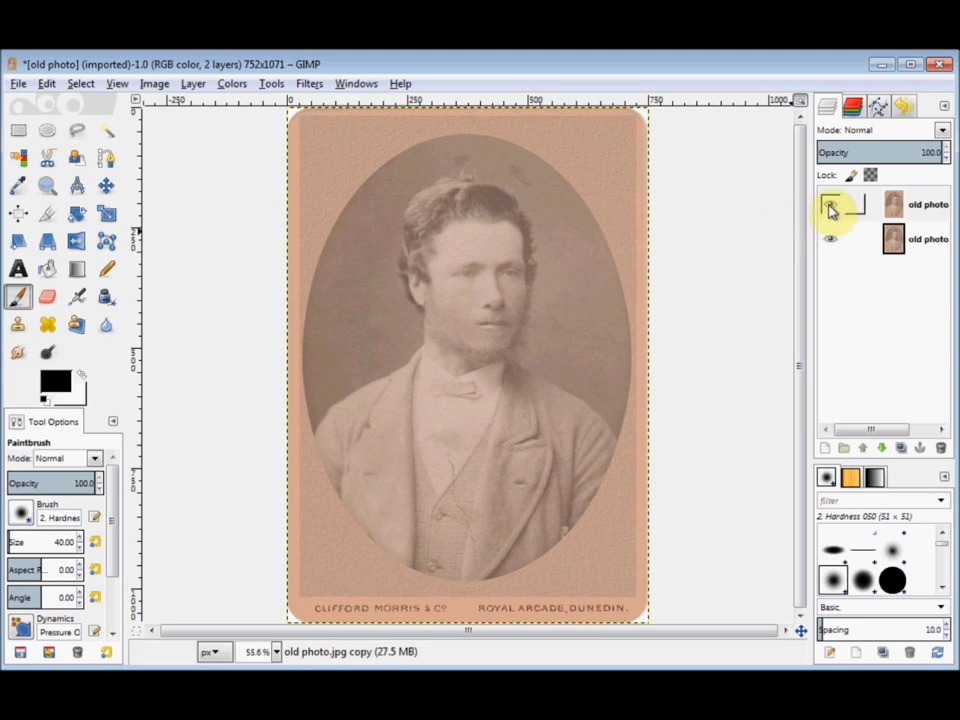
click(830, 206)
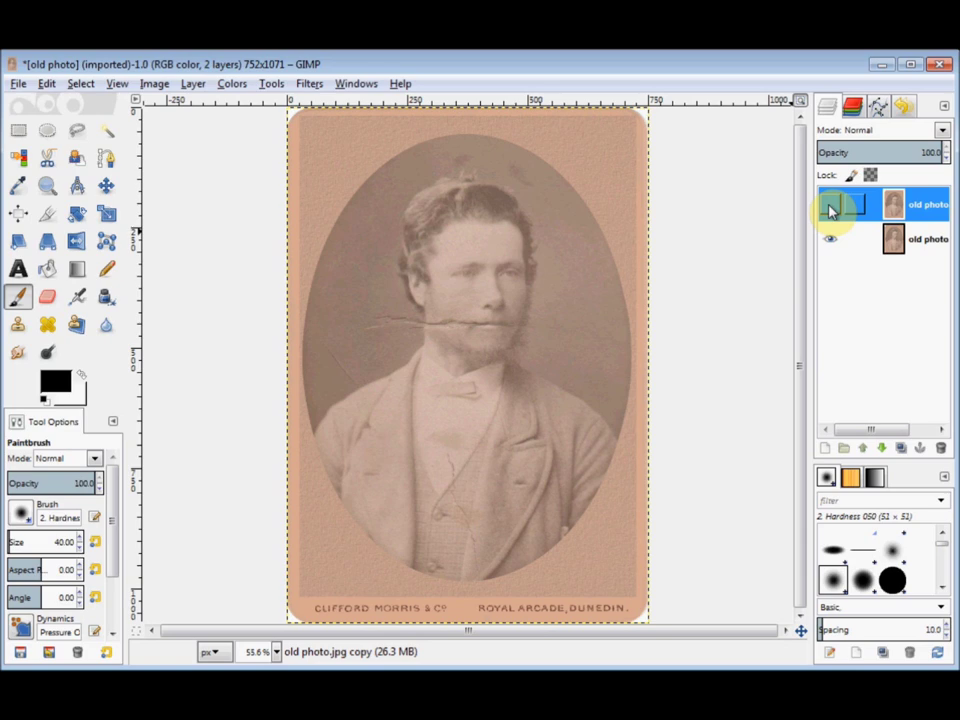
click(829, 207)
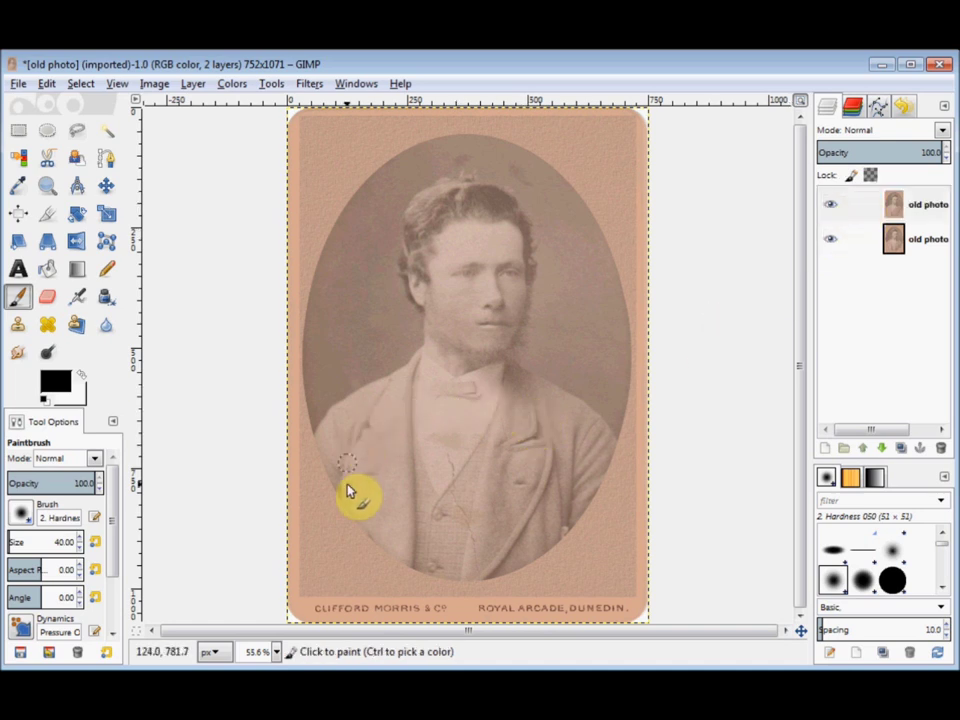
Clone clean shirt fabric over the dark stain on the shirt front above the waistcoat crack
click(47, 188)
drag(366, 411, 590, 581)
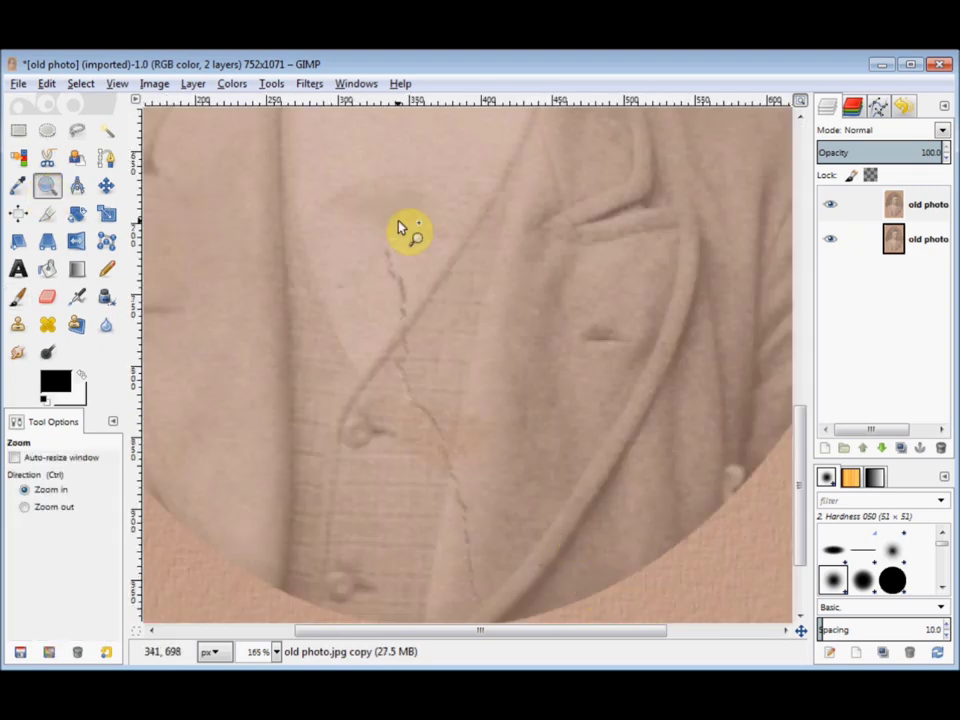
click(17, 327)
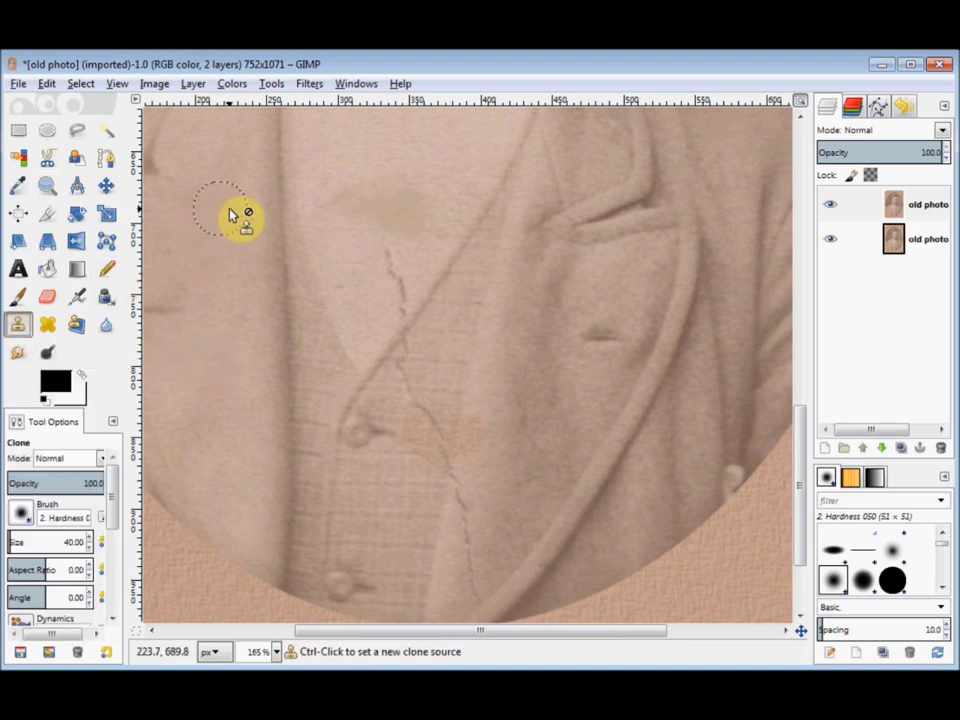
ctrl+click(326, 155)
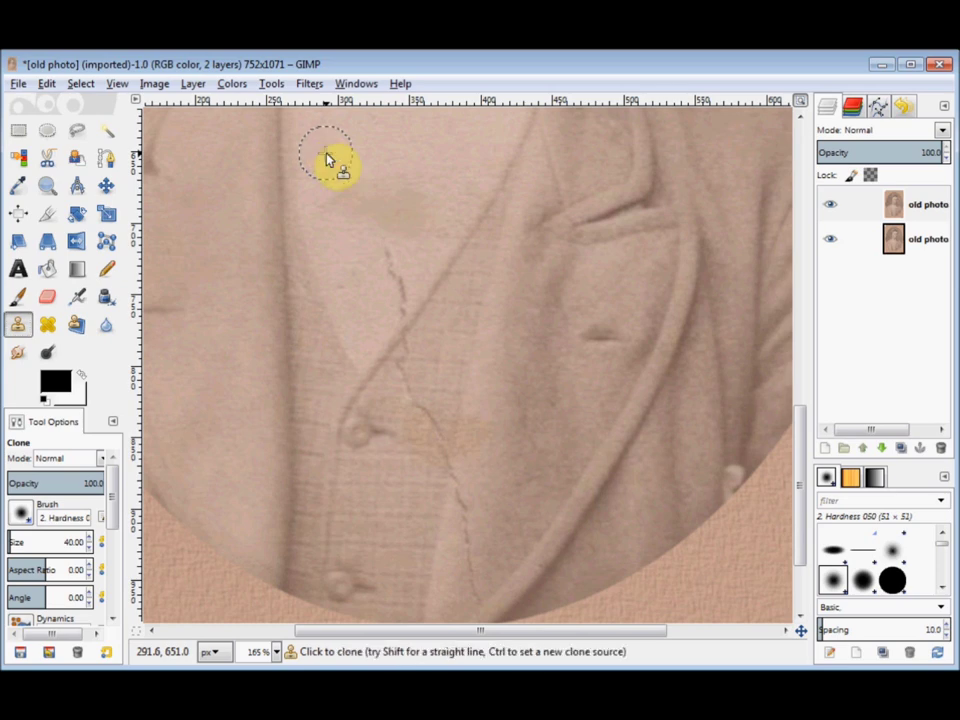
click(328, 159)
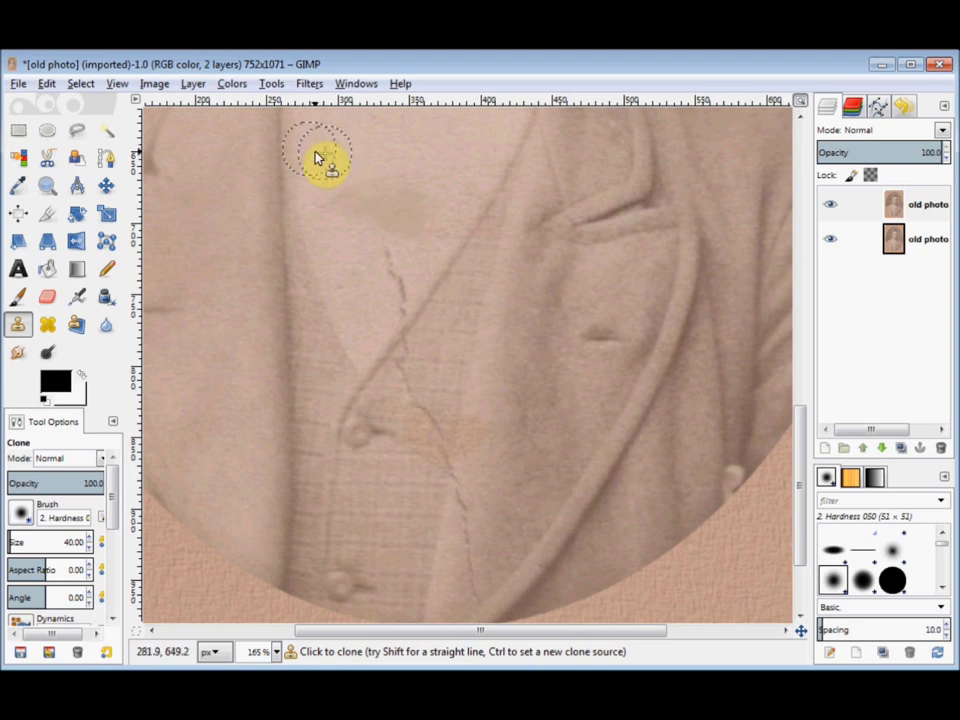
drag(336, 165, 343, 208)
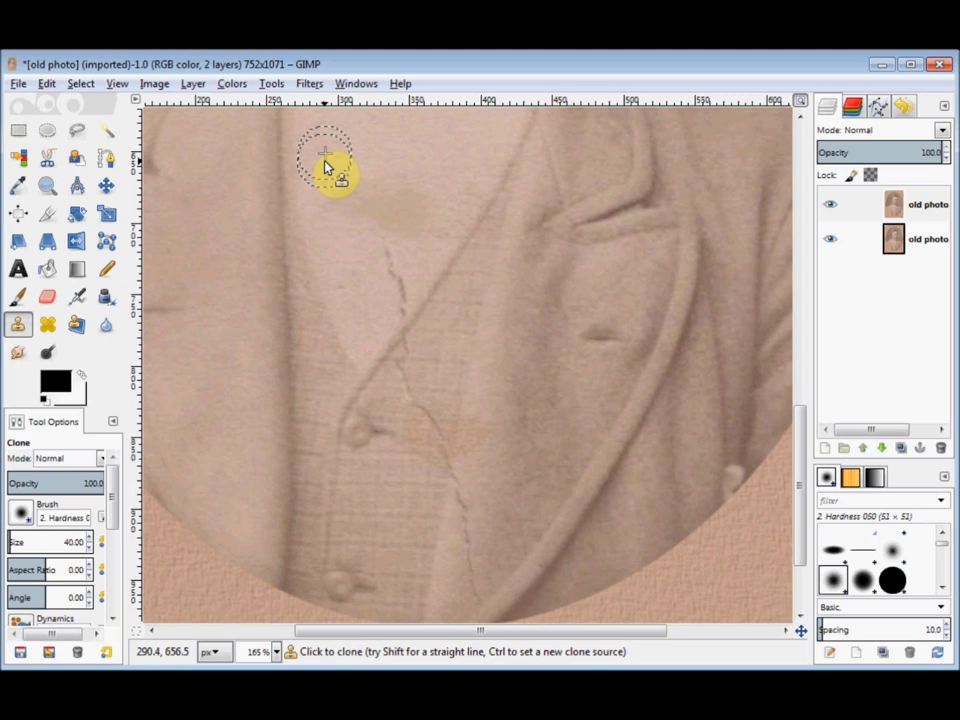
click(335, 214)
mouse_move(335, 214)
mouse_down()
mouse_move(369, 201)
mouse_move(383, 224)
mouse_move(418, 233)
mouse_move(424, 222)
mouse_up()
click(422, 218)
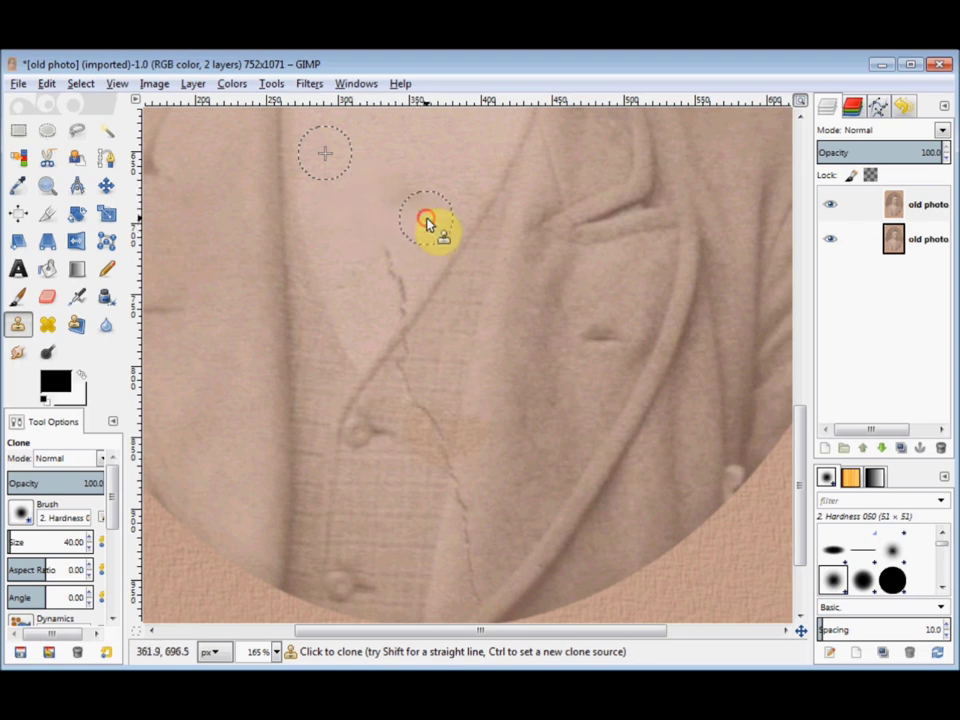
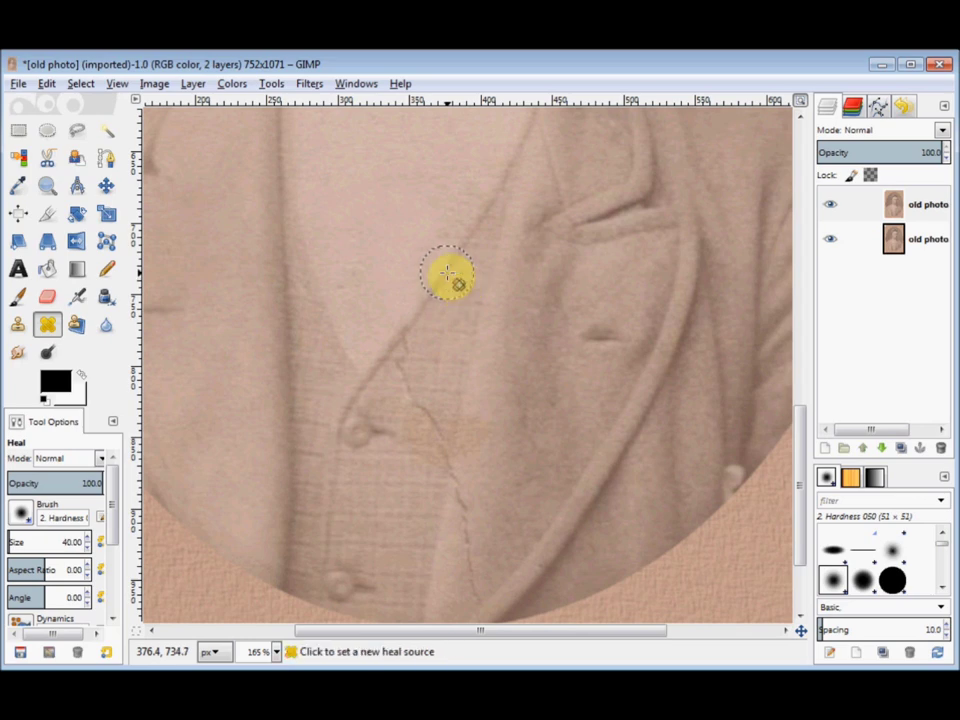
Heal the crack where it crosses the waistcoat's V-neck edge, sampling an intact stretch of the same edge
ctrl+click(447, 272)
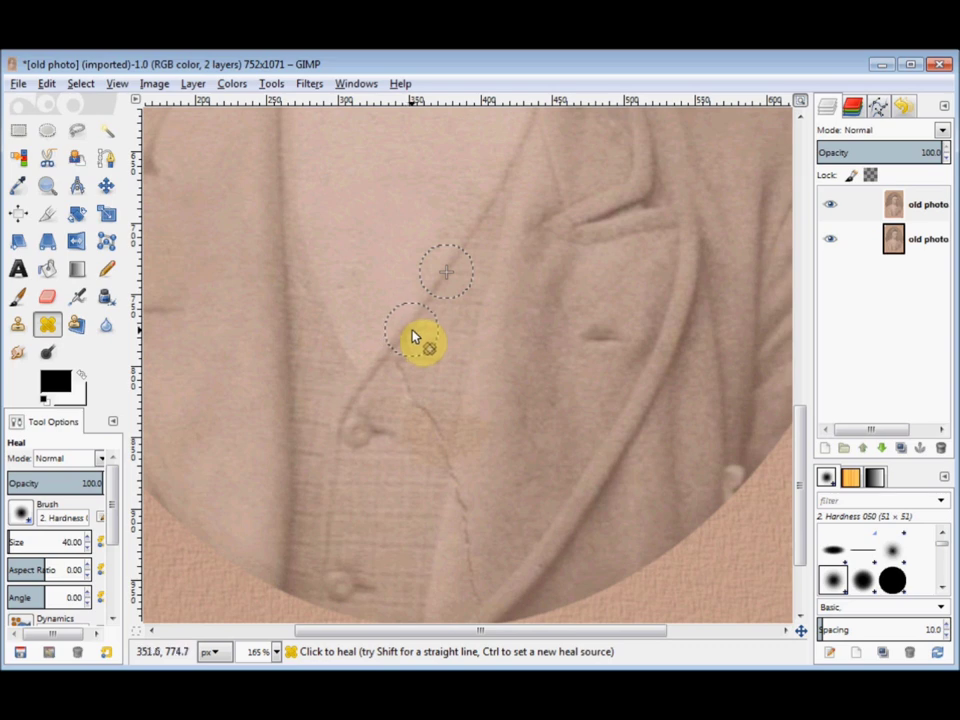
click(412, 337)
click(407, 332)
click(407, 332)
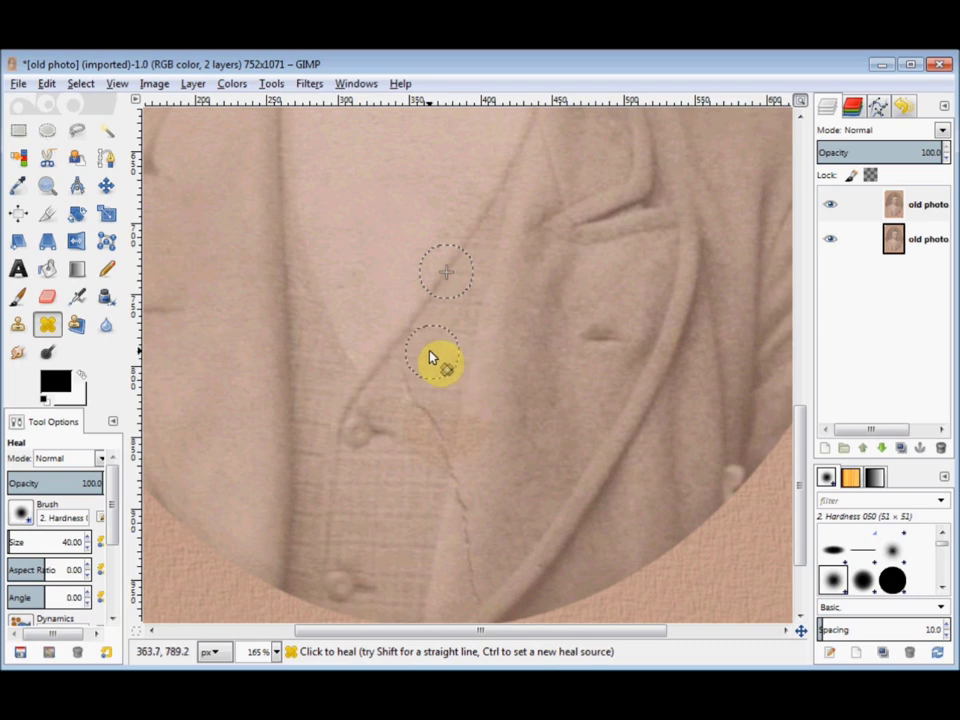
Heal the upper part of the waistcoat crack beside the top visible button, sampling clean fabric near the neckline edge
key(ctrl)
ctrl+click(423, 345)
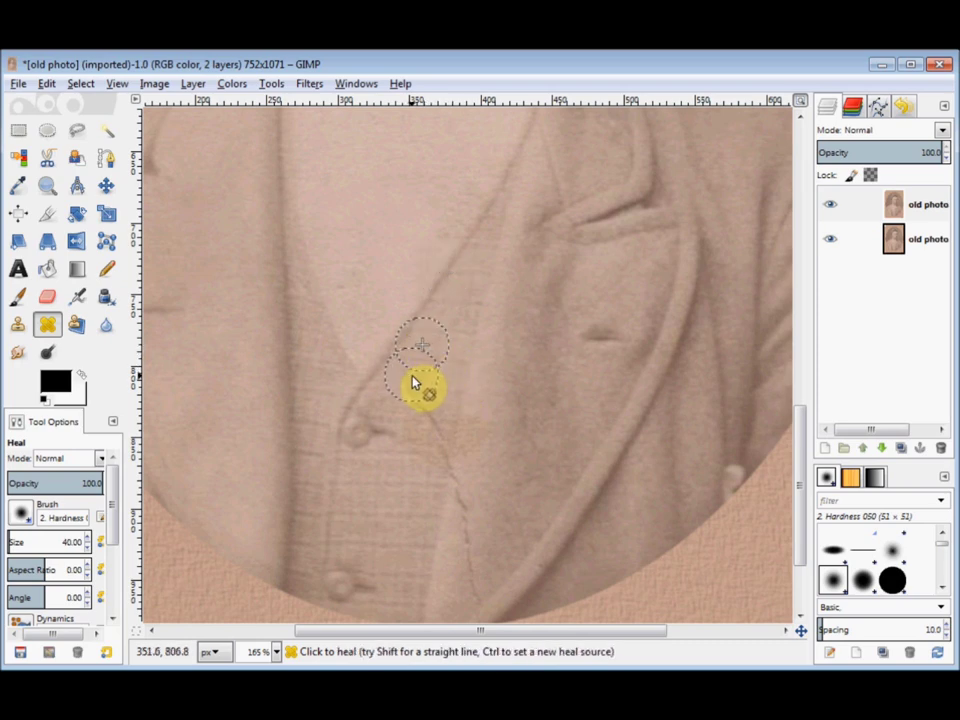
click(412, 380)
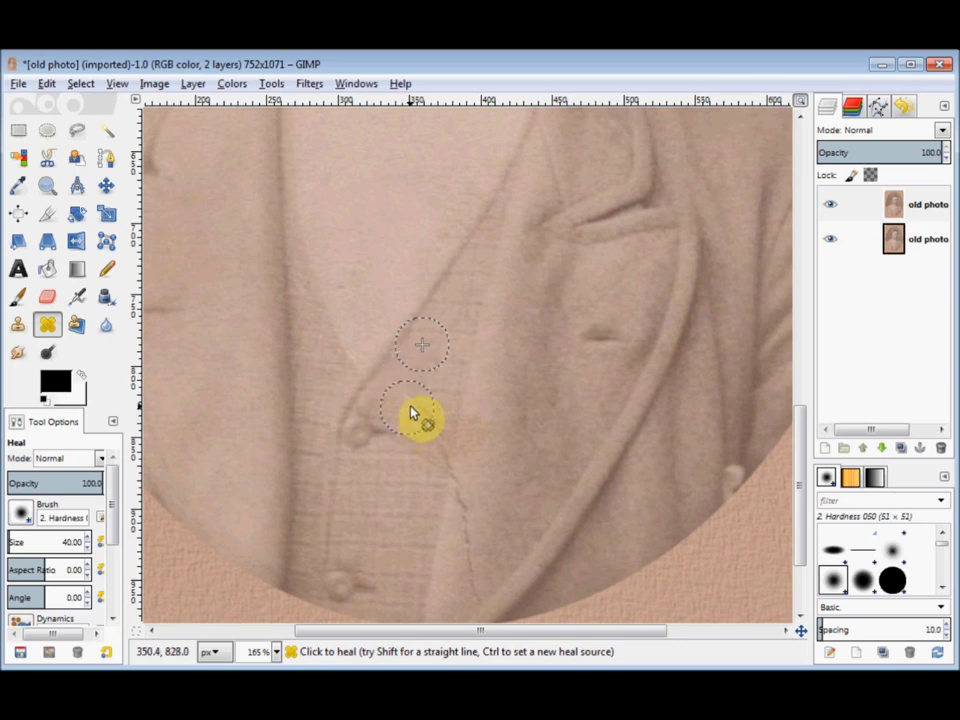
click(412, 415)
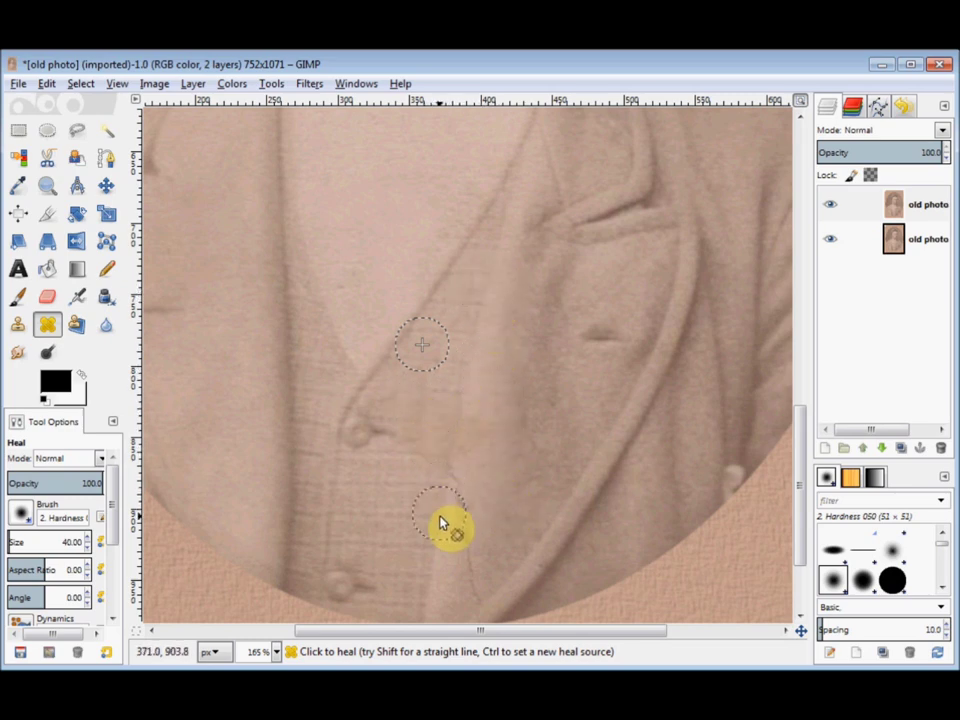
Heal the remaining waistcoat crack down to the oval's lower edge, sampling clean waistcoat fabric and the adjoining jacket fabric
ctrl+click(435, 567)
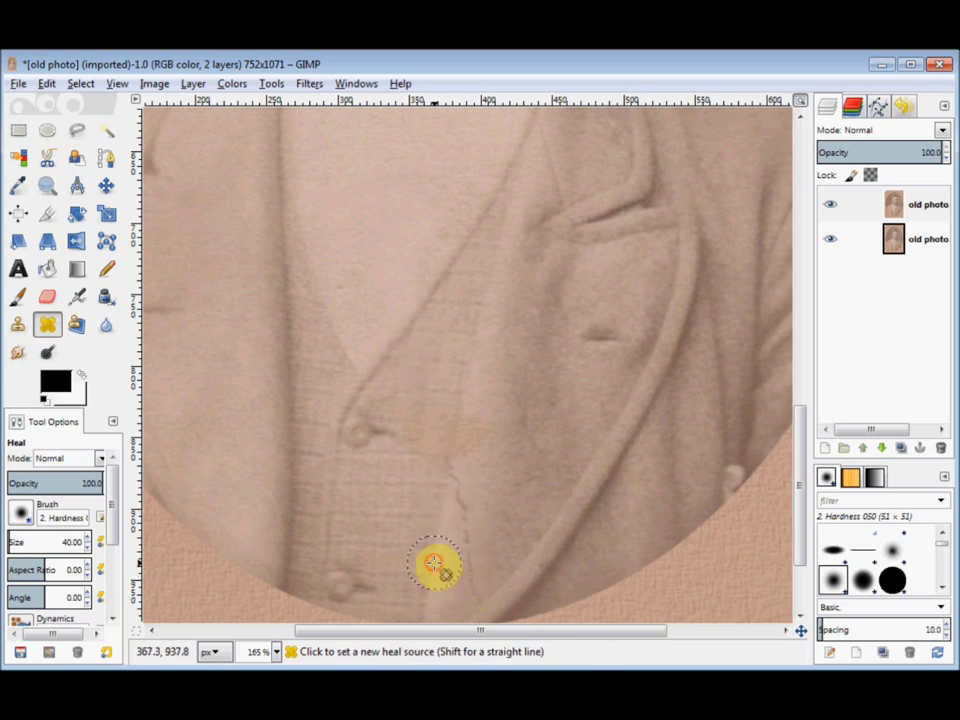
click(446, 508)
click(452, 484)
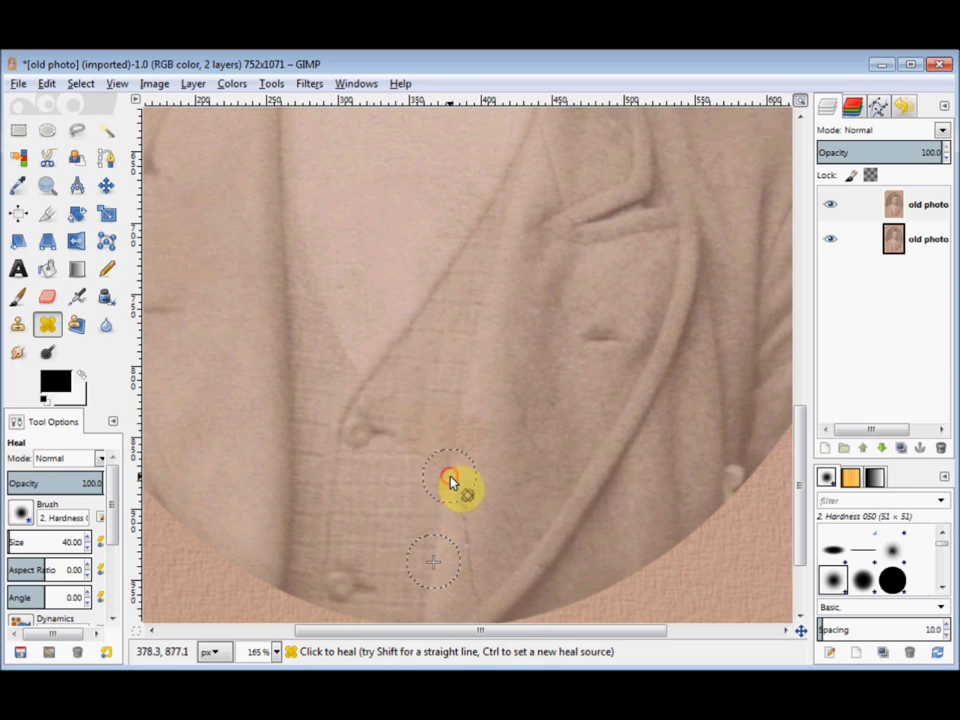
click(460, 430)
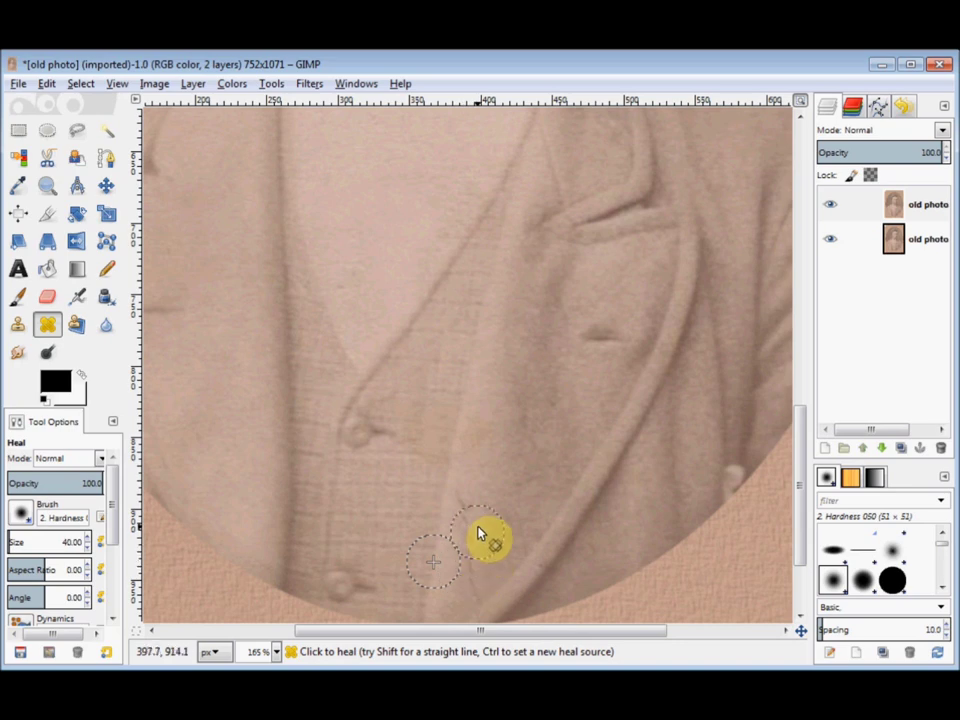
ctrl+click(505, 490)
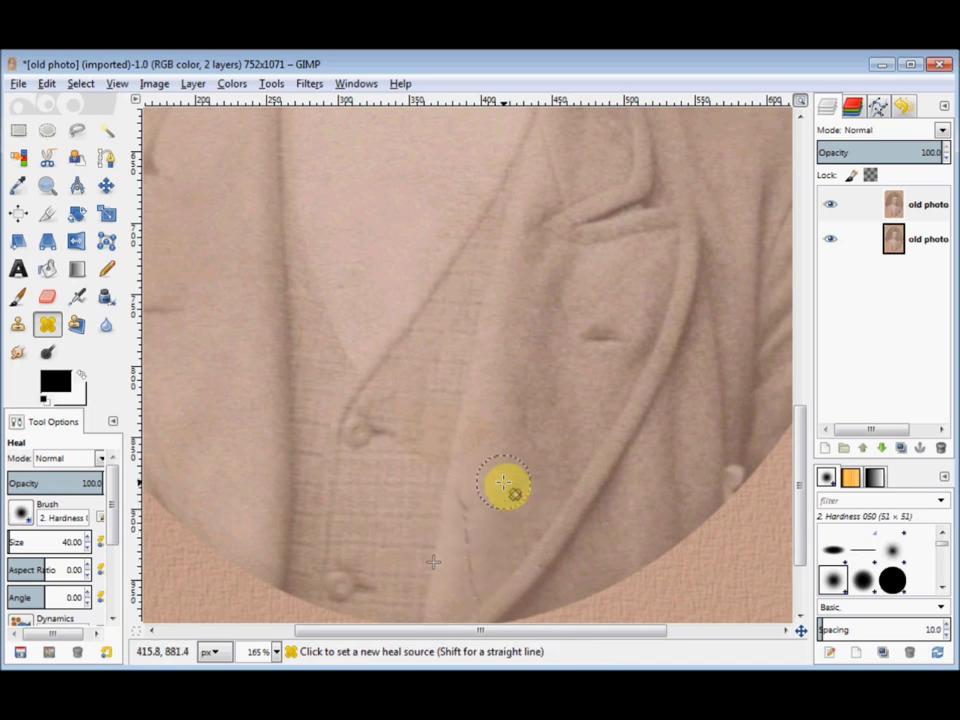
mouse_move(482, 508)
mouse_down()
mouse_move(471, 585)
mouse_move(464, 526)
mouse_move(473, 495)
mouse_move(488, 528)
mouse_move(482, 598)
mouse_up()
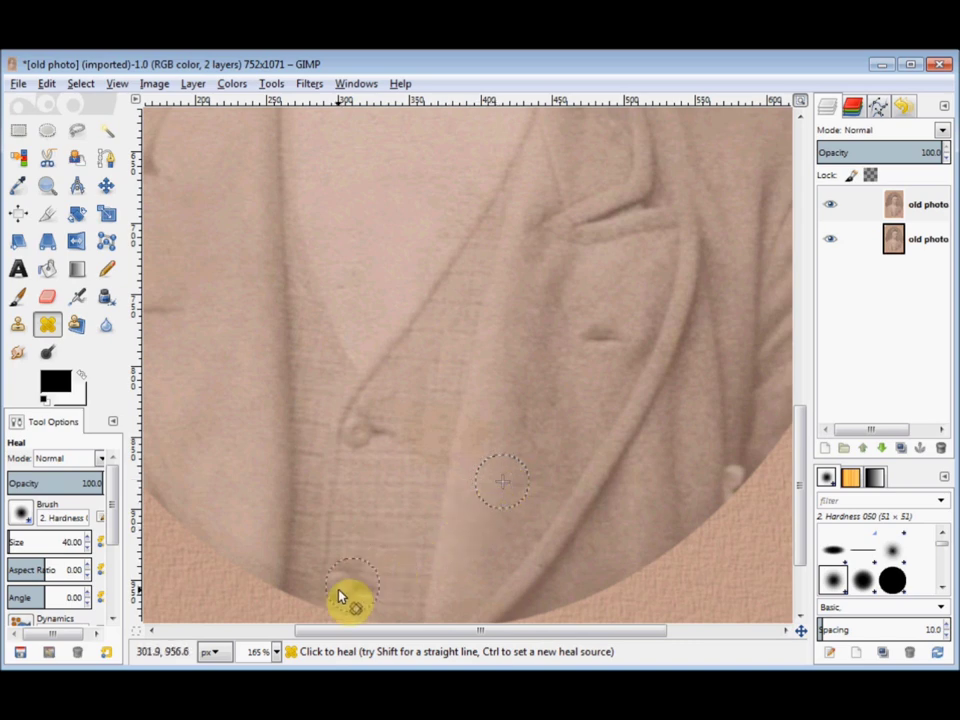
Heal the dark blotches in the background above the man's hair, sampling clean background beside his head
click(278, 653)
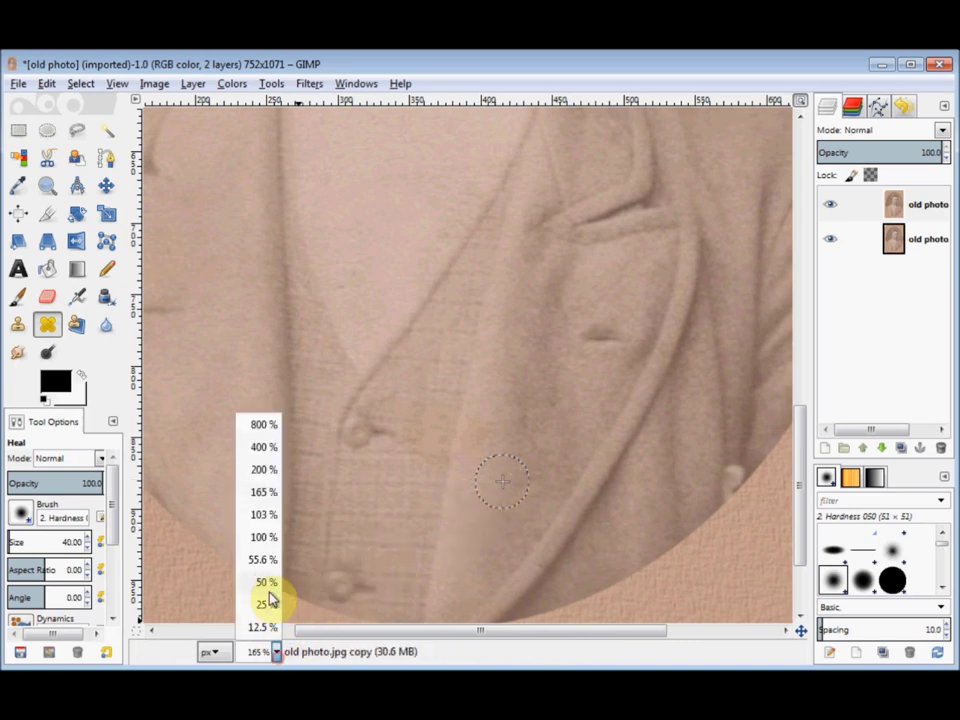
click(263, 561)
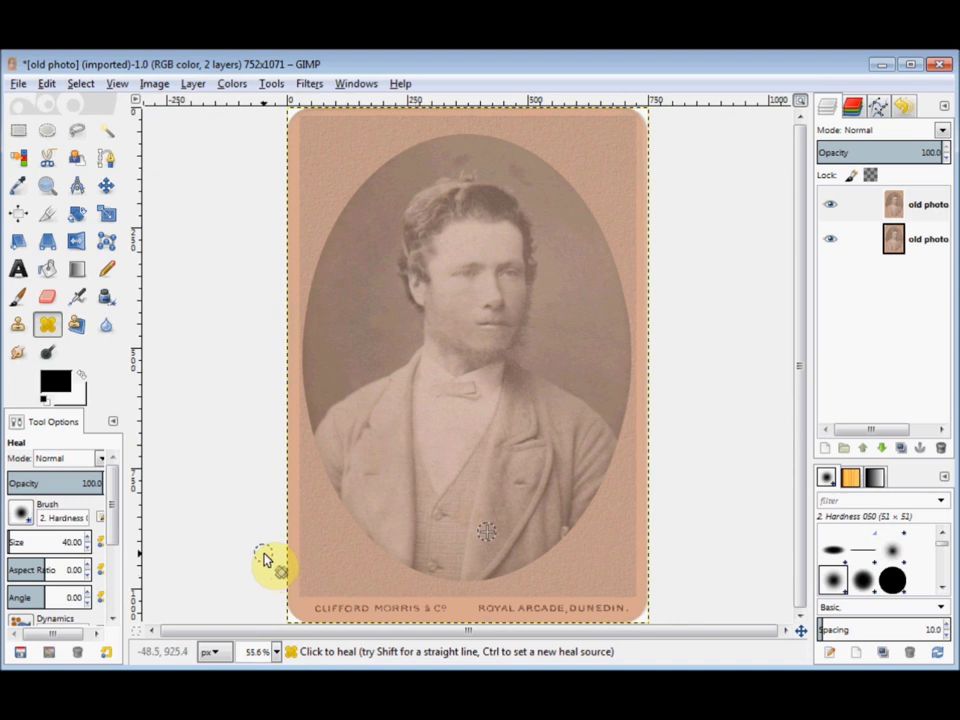
click(18, 300)
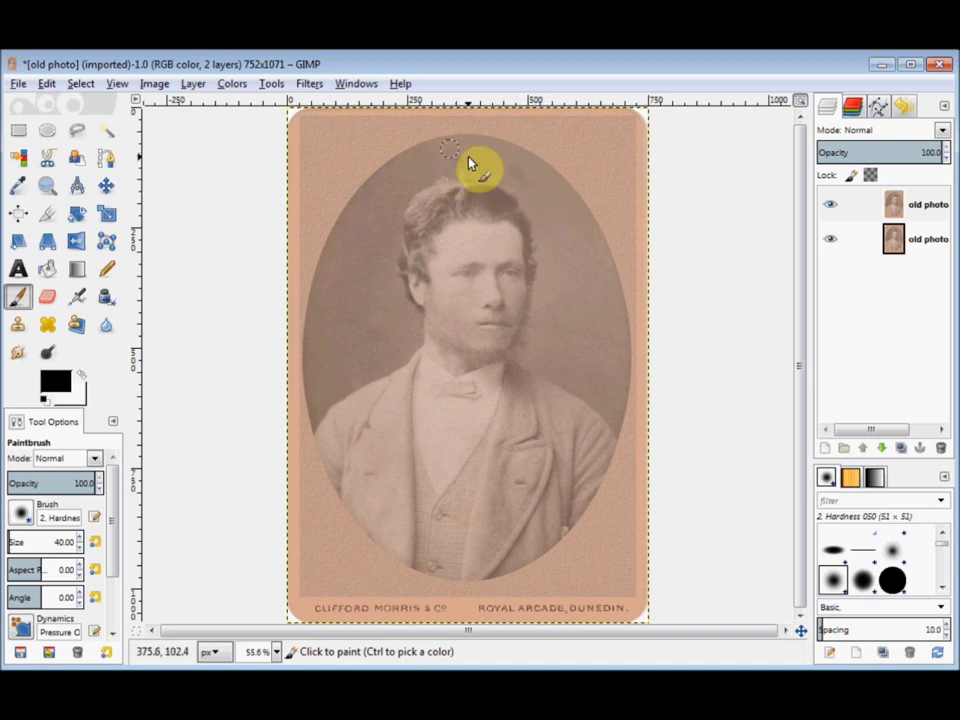
click(48, 326)
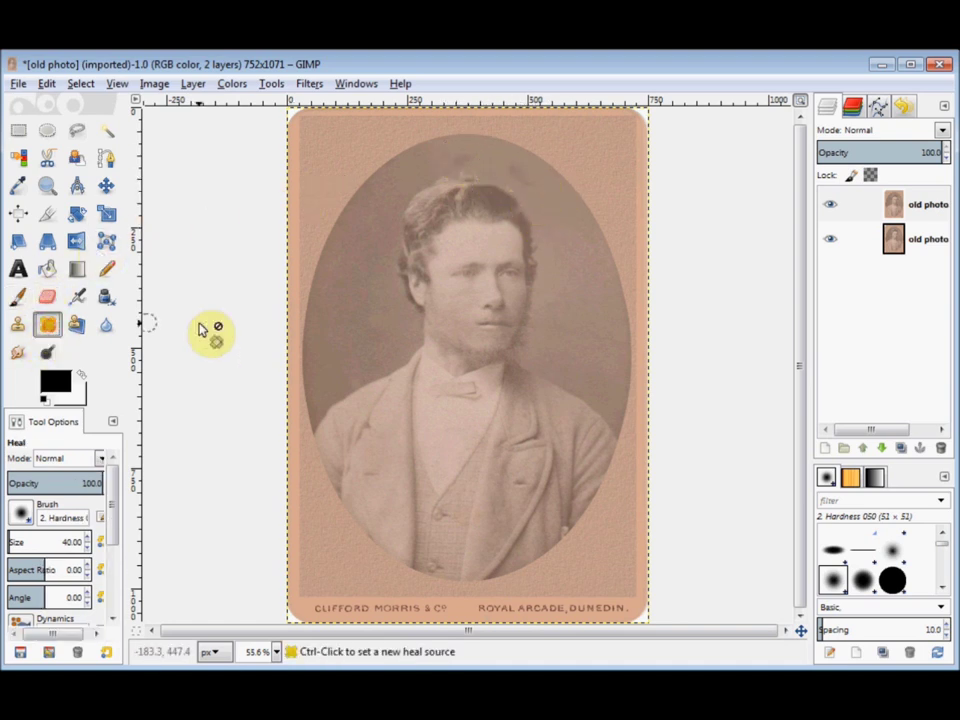
ctrl+click(555, 198)
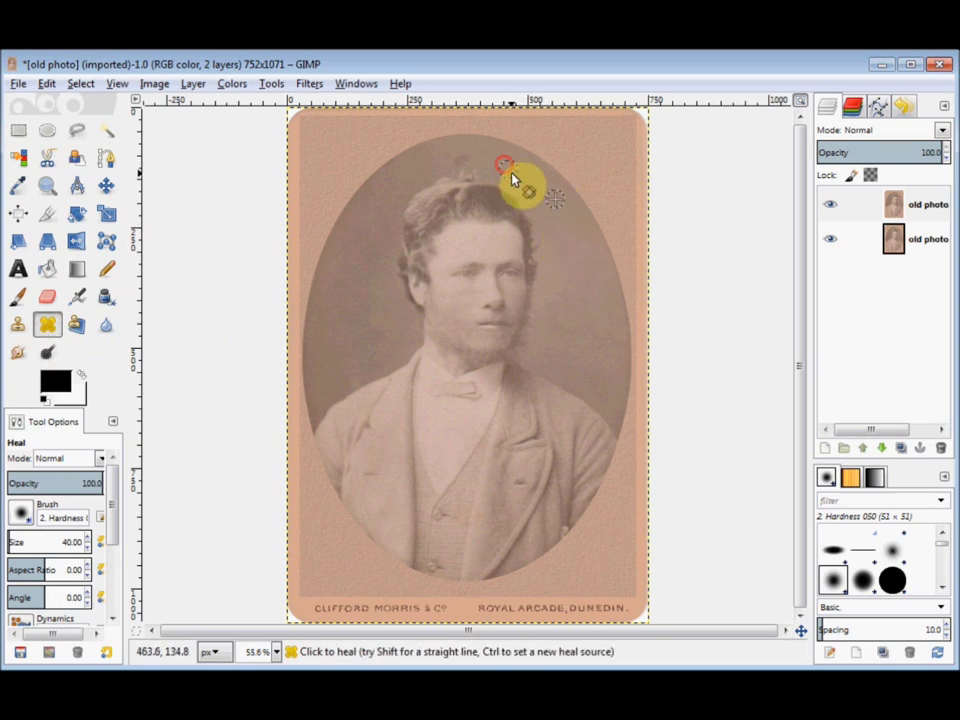
click(455, 166)
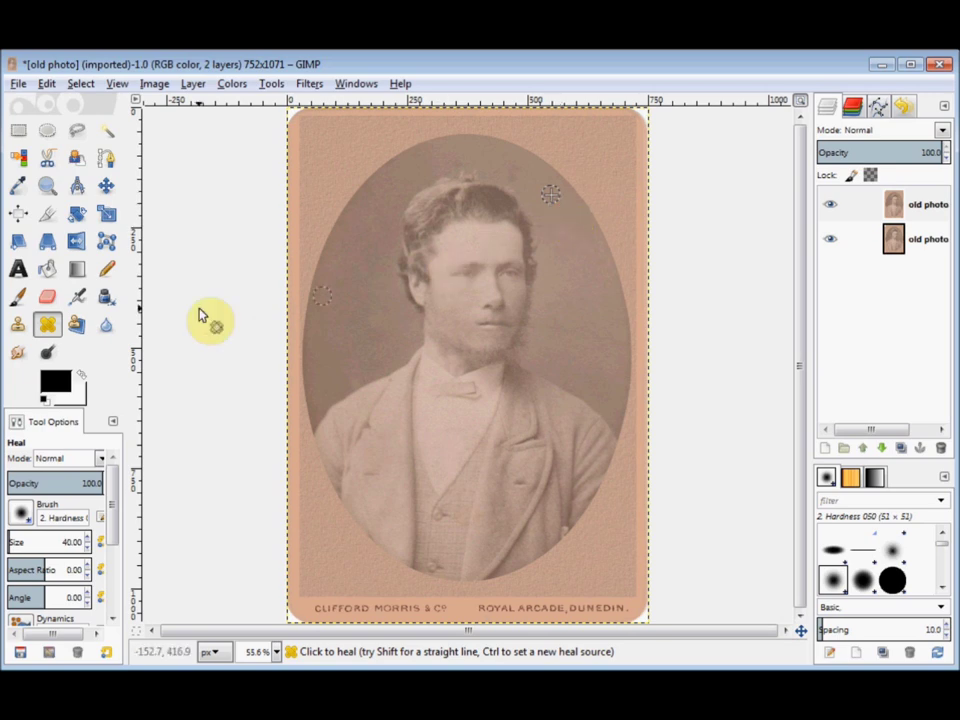
Compare the finished restoration with the damaged original by hiding and showing the upper layer
click(17, 297)
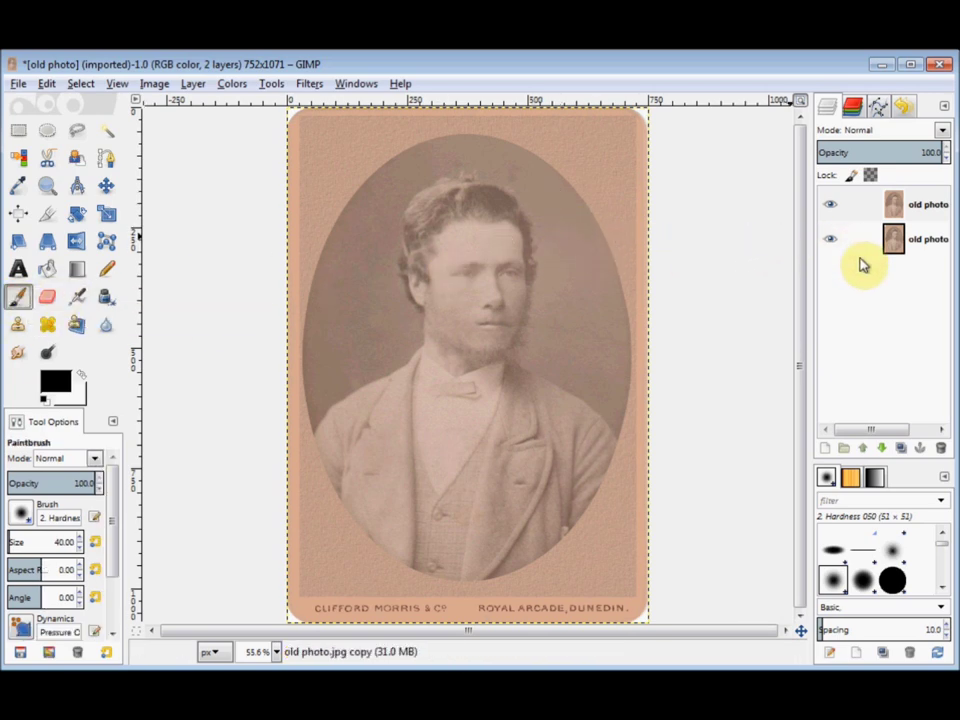
click(831, 206)
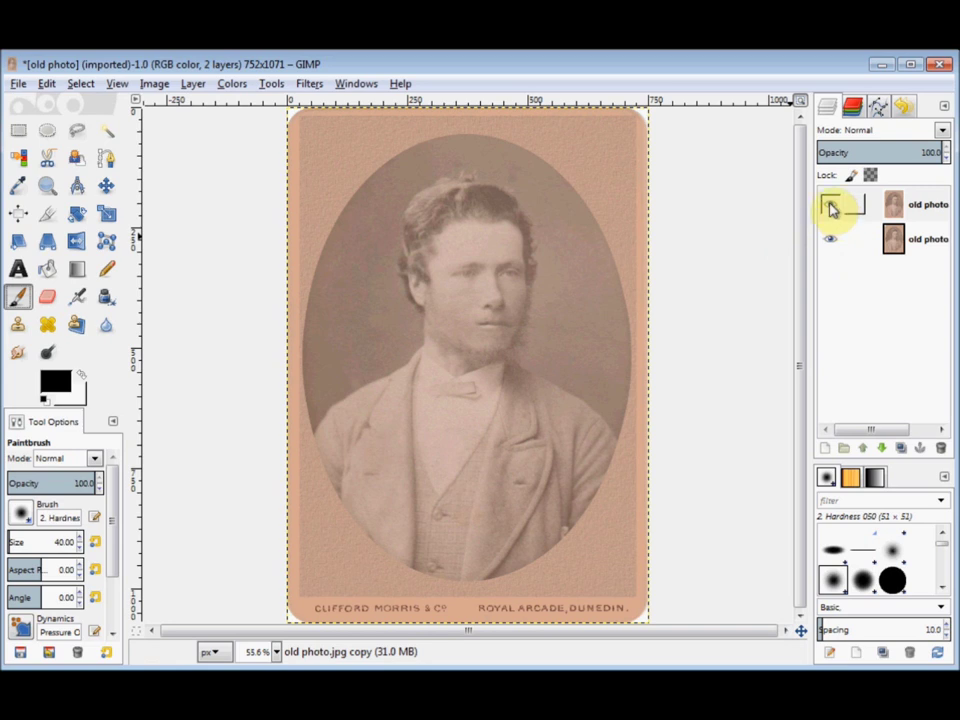
click(831, 206)
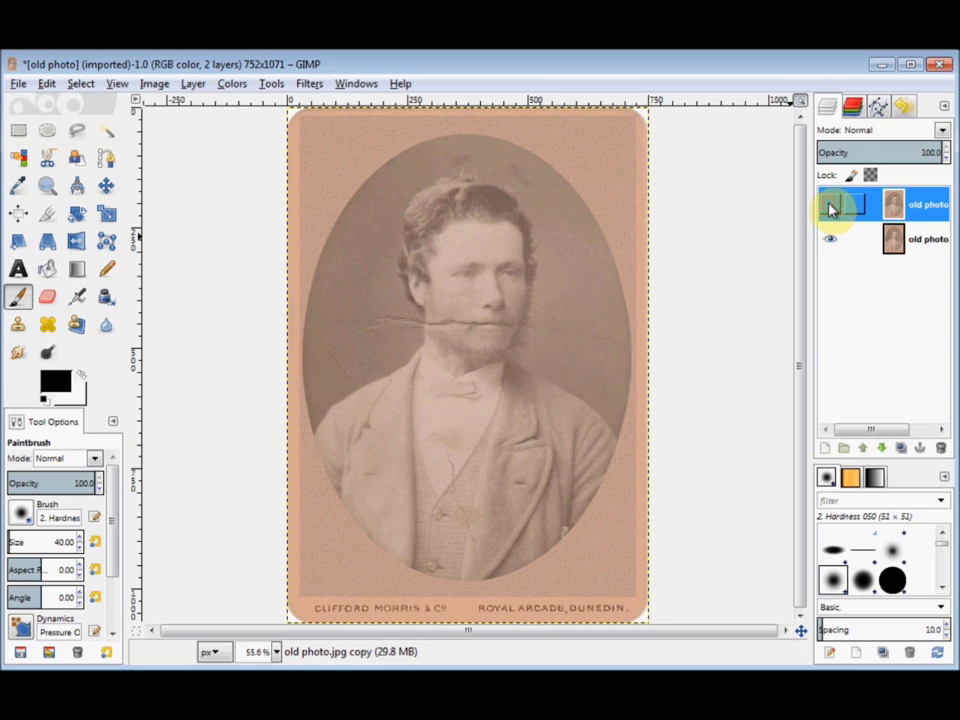
click(831, 207)
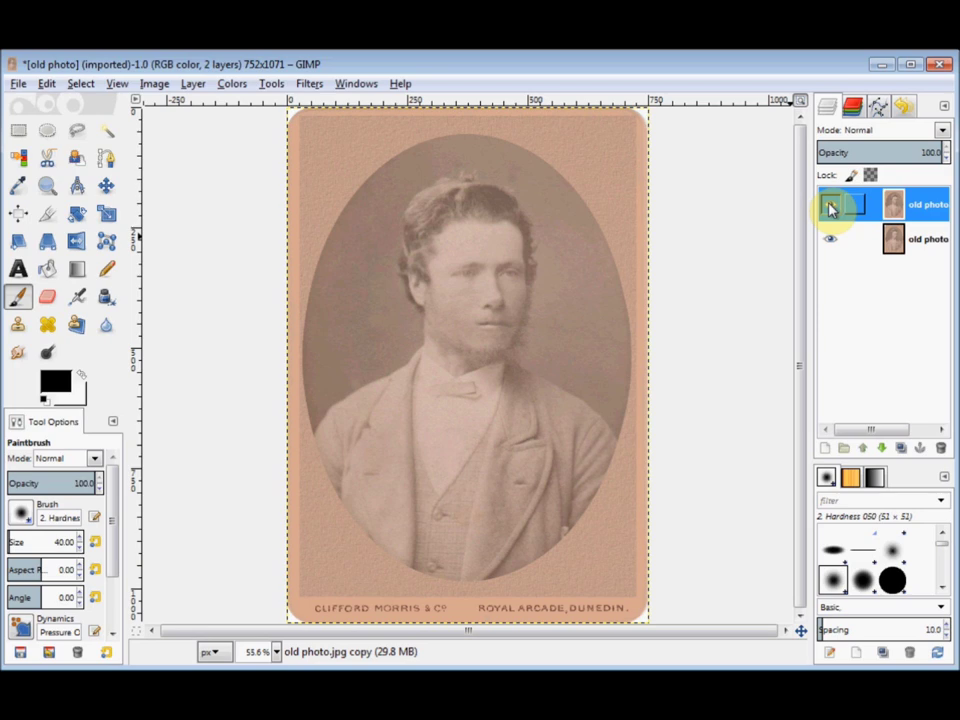
click(830, 207)
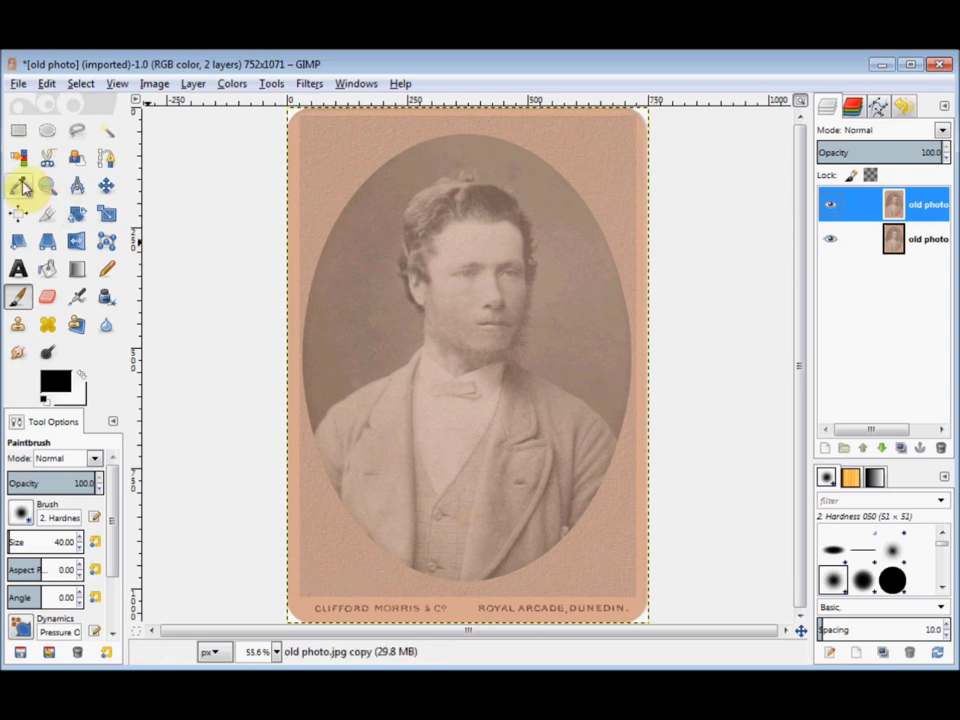
click(18, 83)
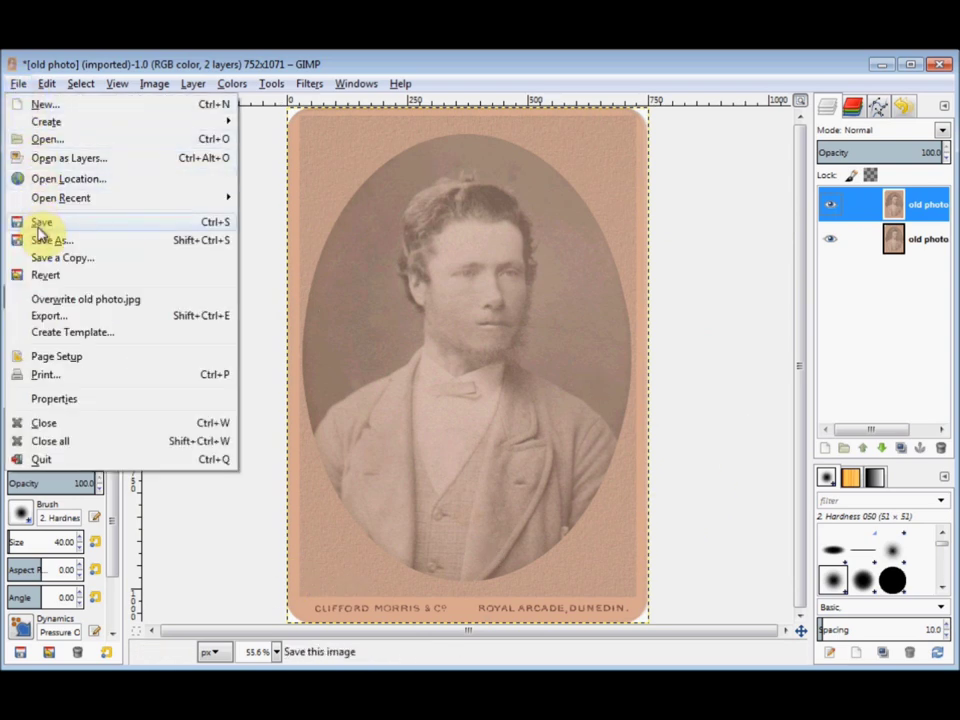
click(57, 323)
drag(214, 164, 258, 164)
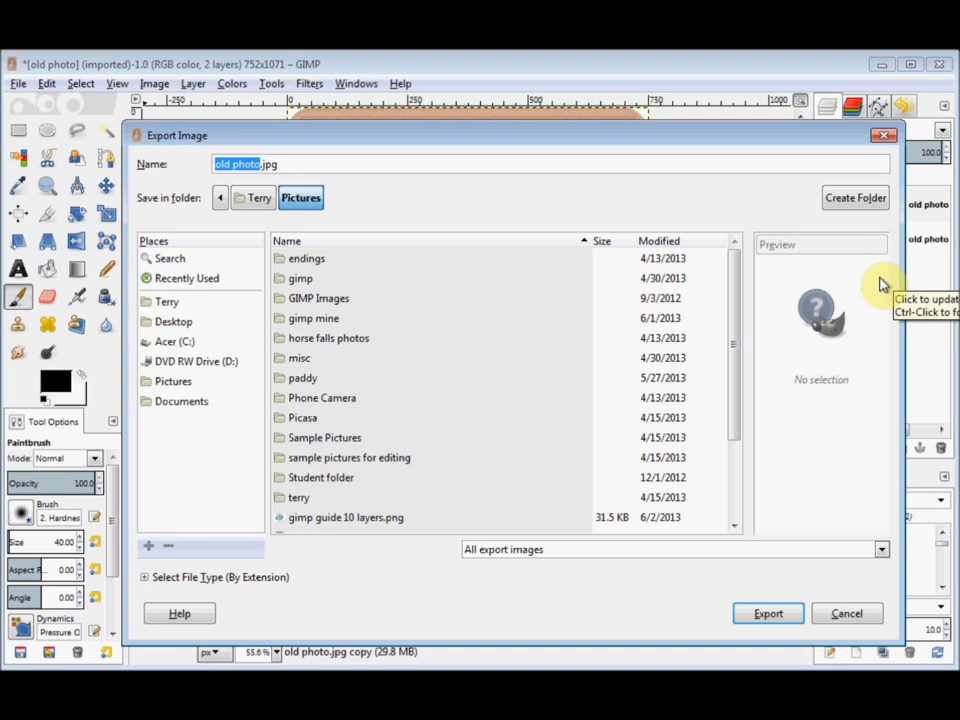
click(883, 135)
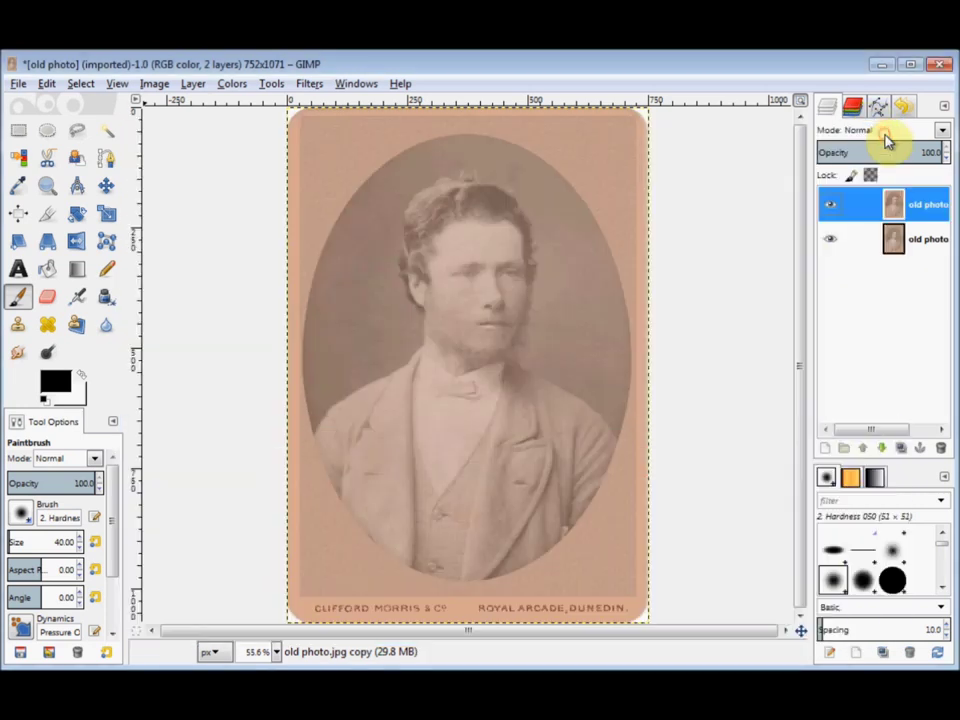
Close the restored portrait without saving its changes
click(940, 66)
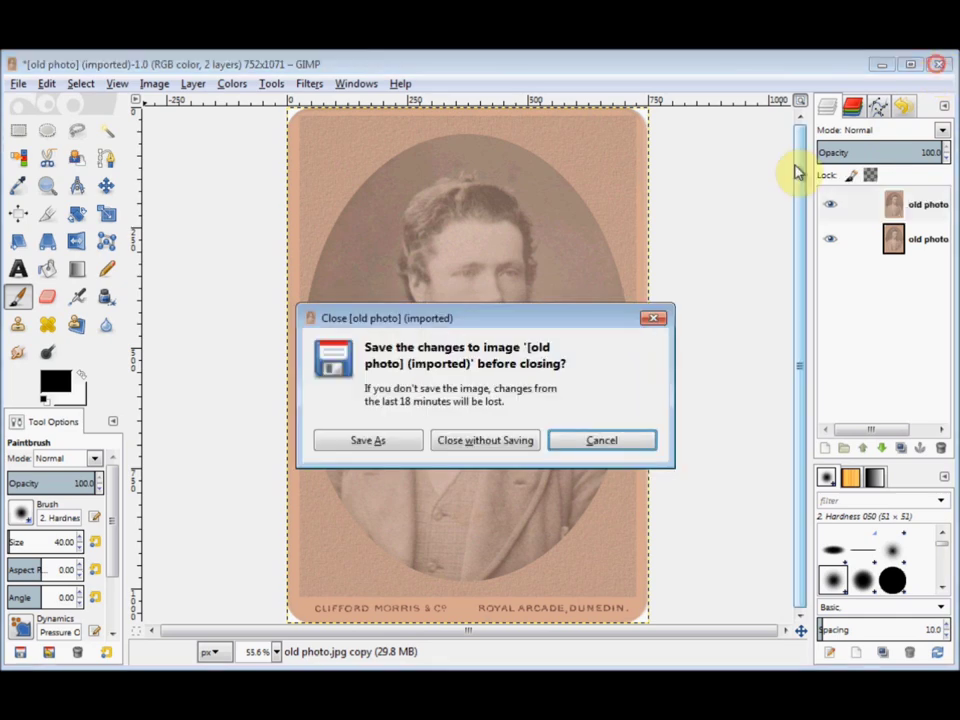
click(455, 447)
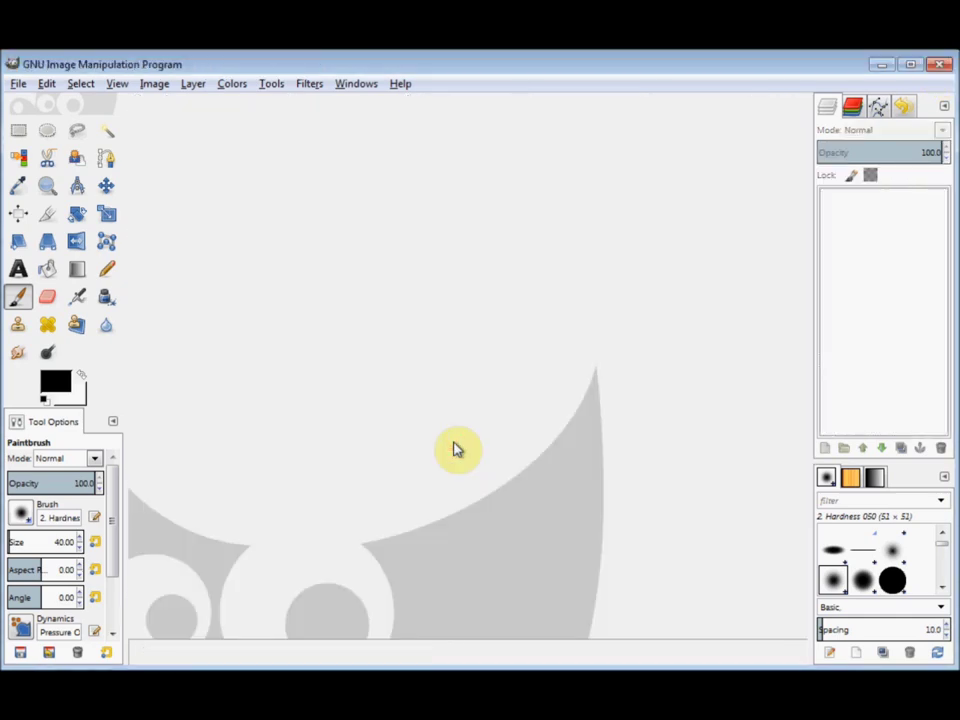
Inspect the torn lower-right corner of the damaged group photo up close and compare it with the repaired version at 50 %
key(z)
key(ctrl+1)
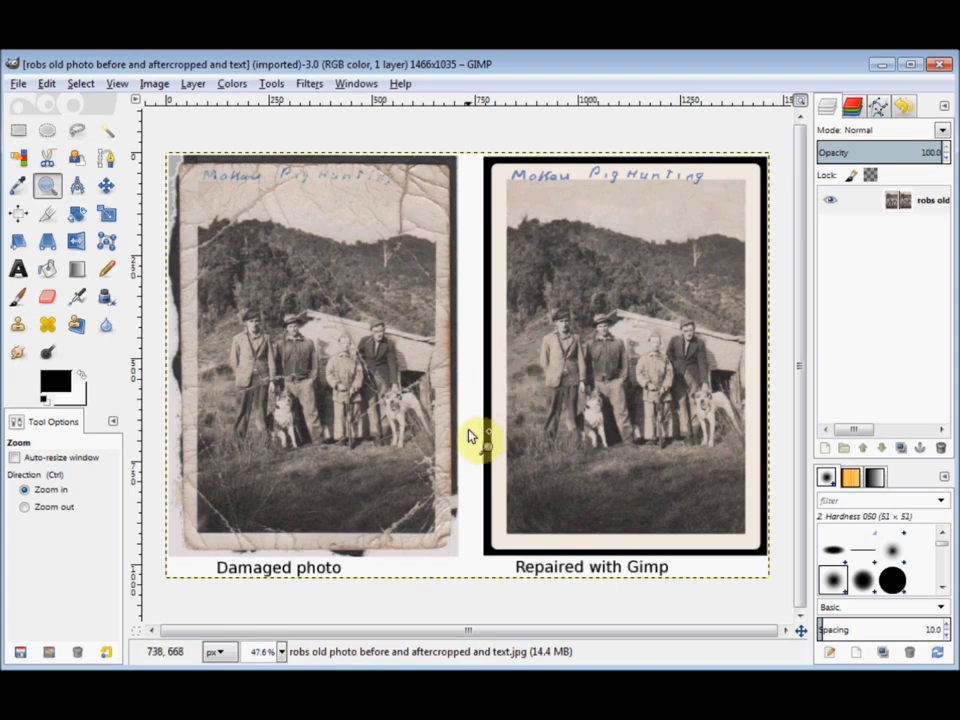
drag(270, 440, 522, 592)
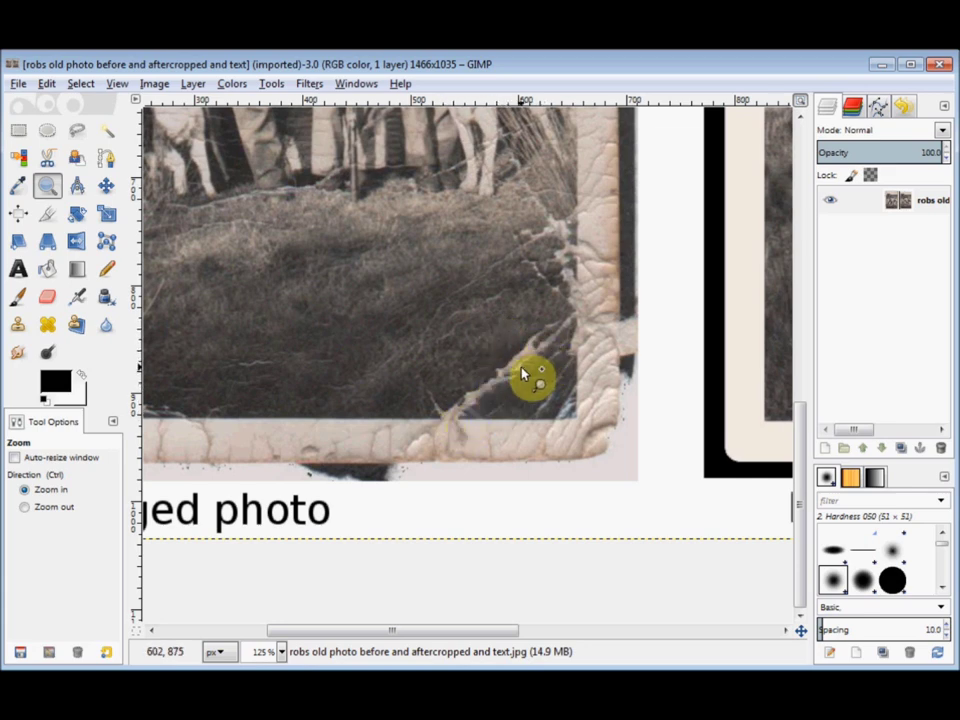
click(281, 652)
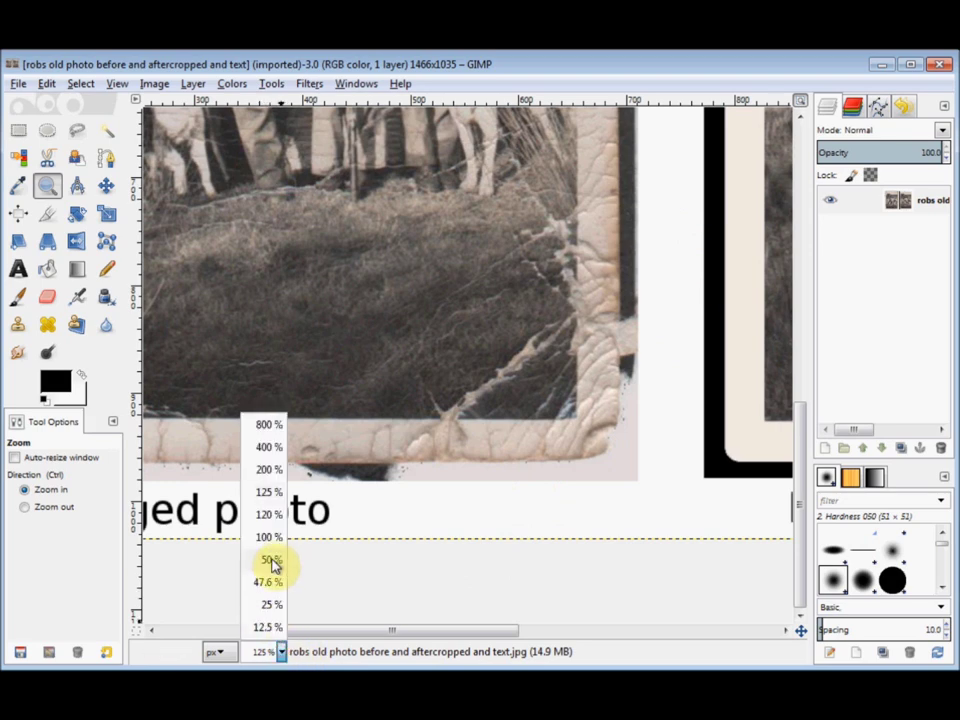
click(273, 562)
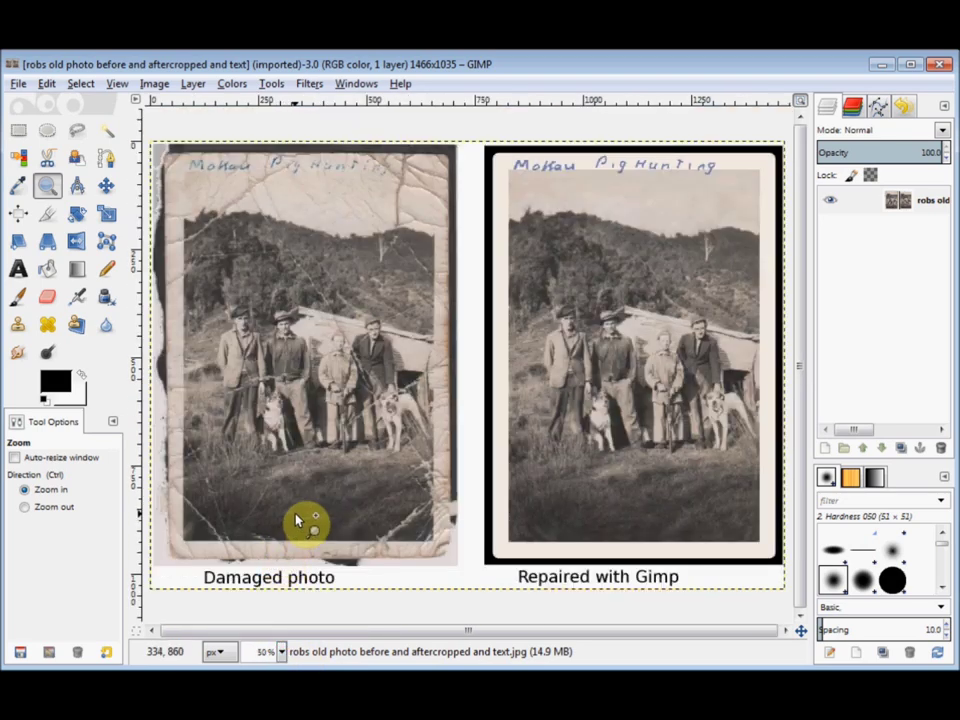